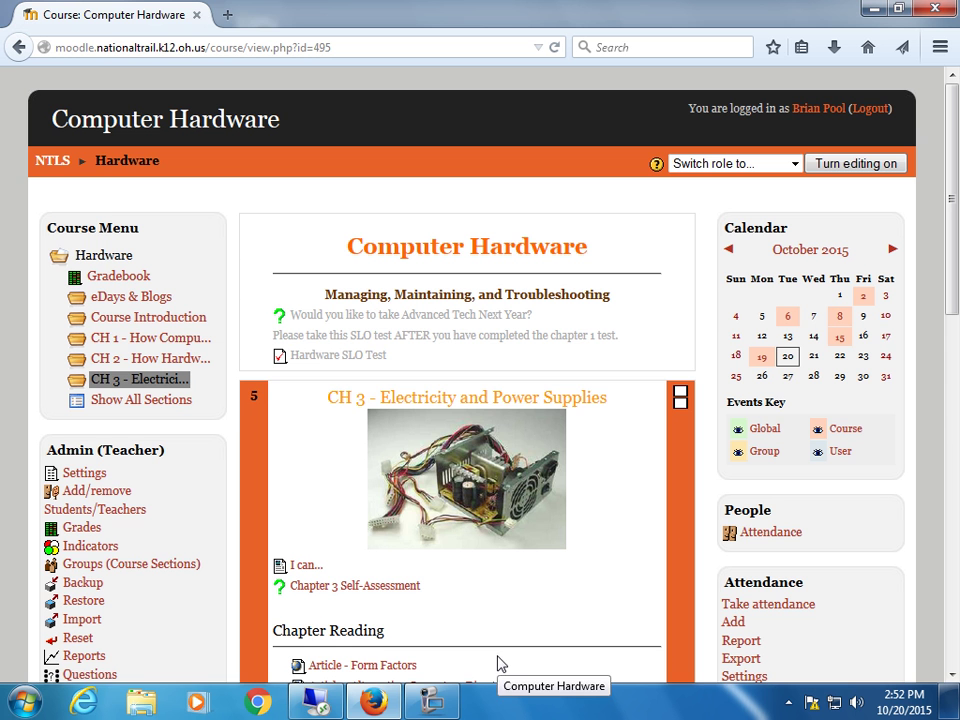
# - View the "I can..." objectives of CH 1 - How Computers Work and return to the Hardware course page
pyautogui.click(183, 340)
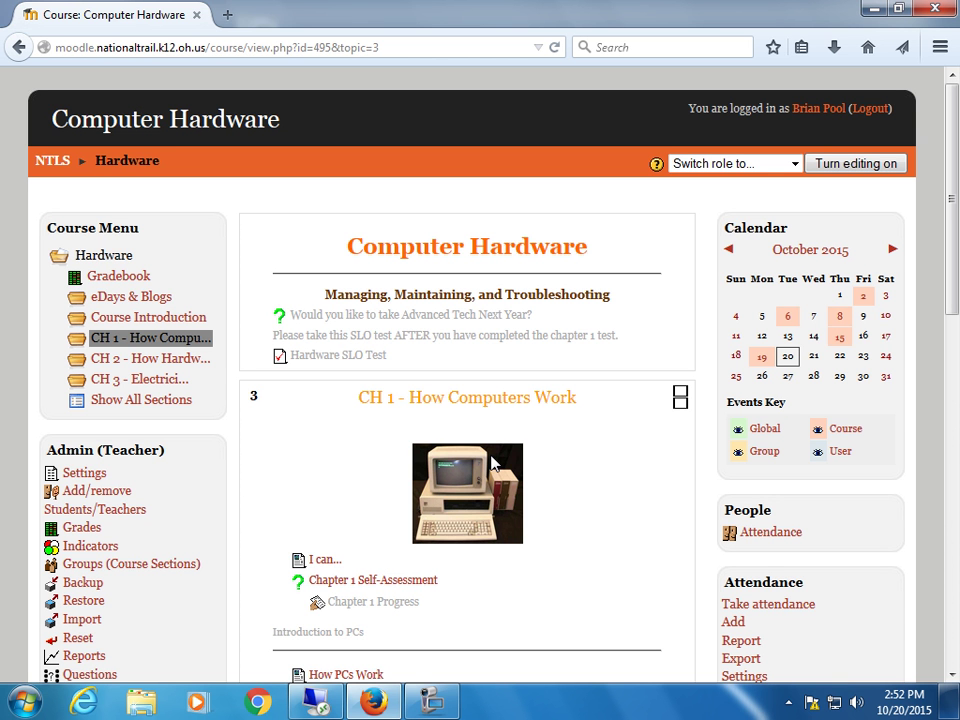
pyautogui.click(318, 565)
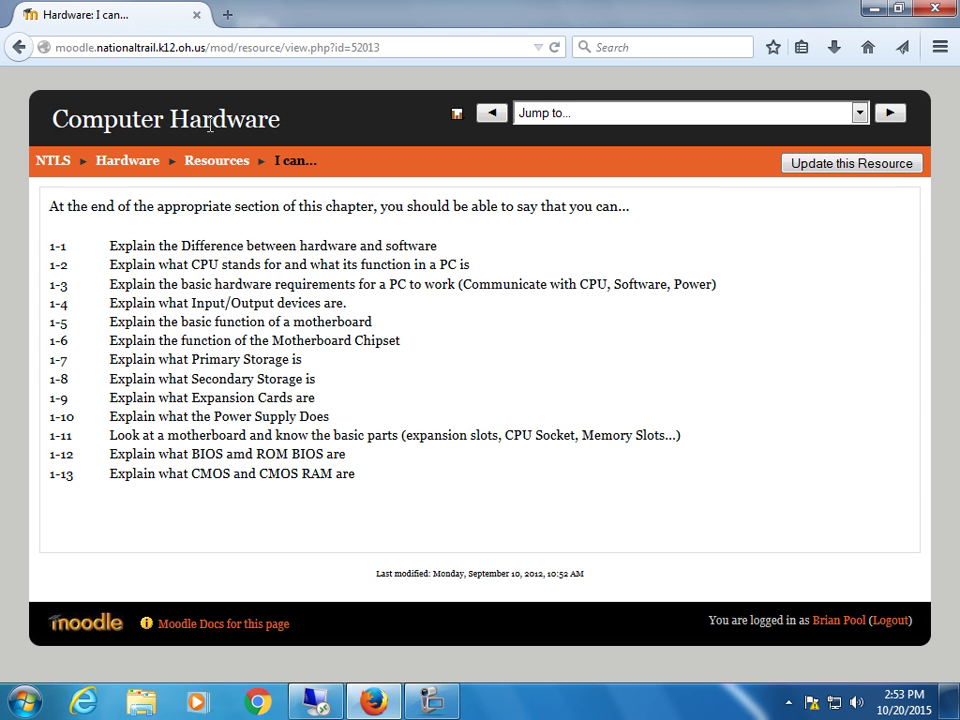
pyautogui.click(148, 163)
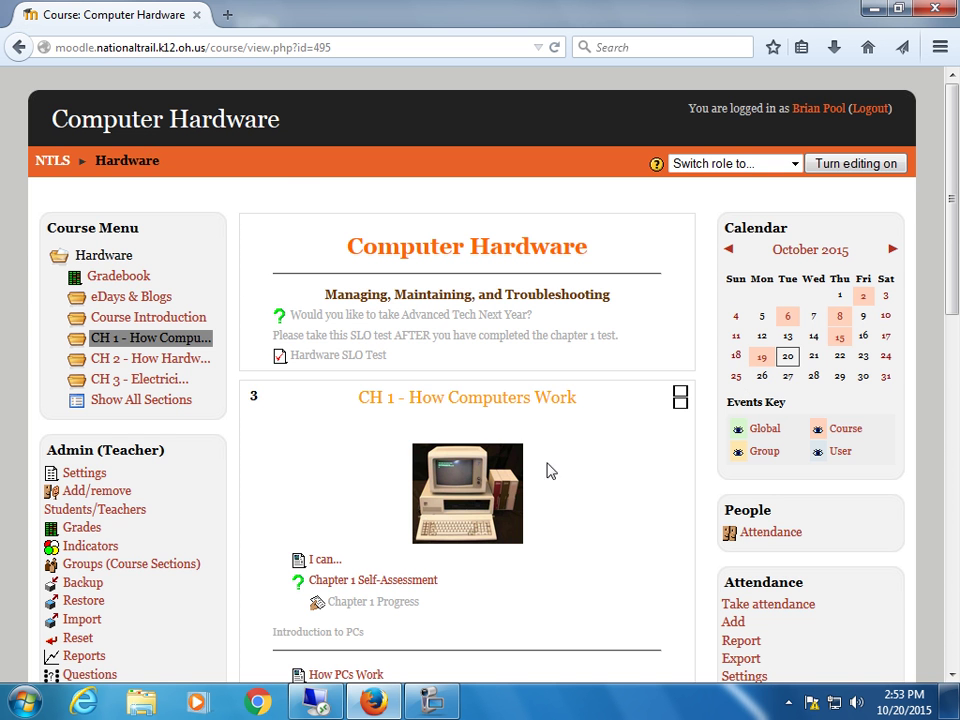
# - Open the question list of the 1 - Chapter 1 Test quiz for editing and examine the numbered question names
pyautogui.scroll(-3, 530, 470)
pyautogui.scroll(-5, 422, 345)
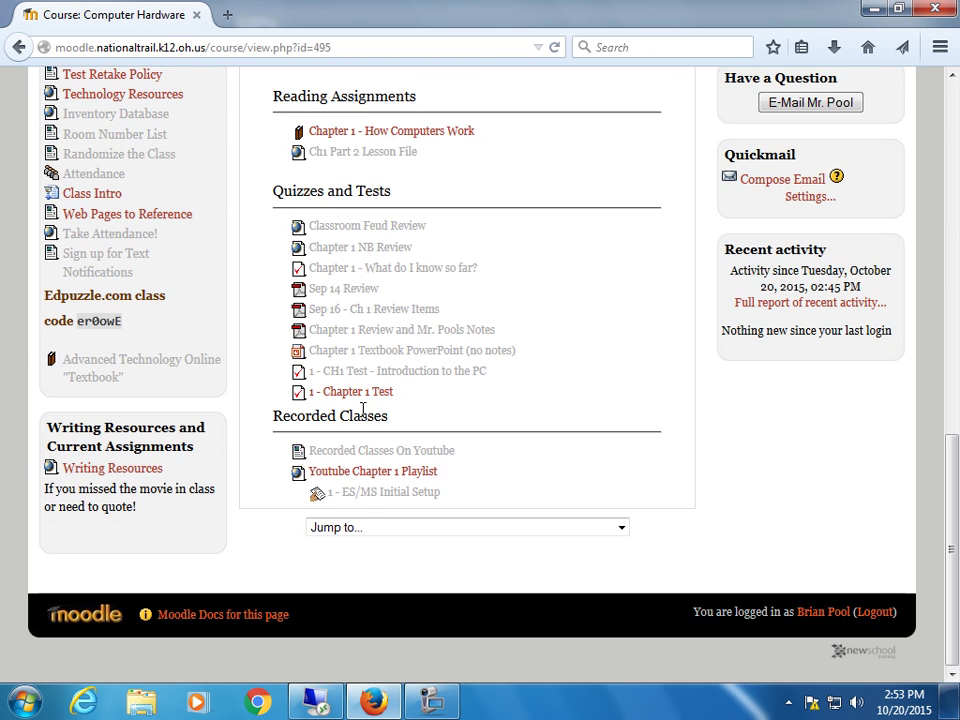
pyautogui.click(378, 392)
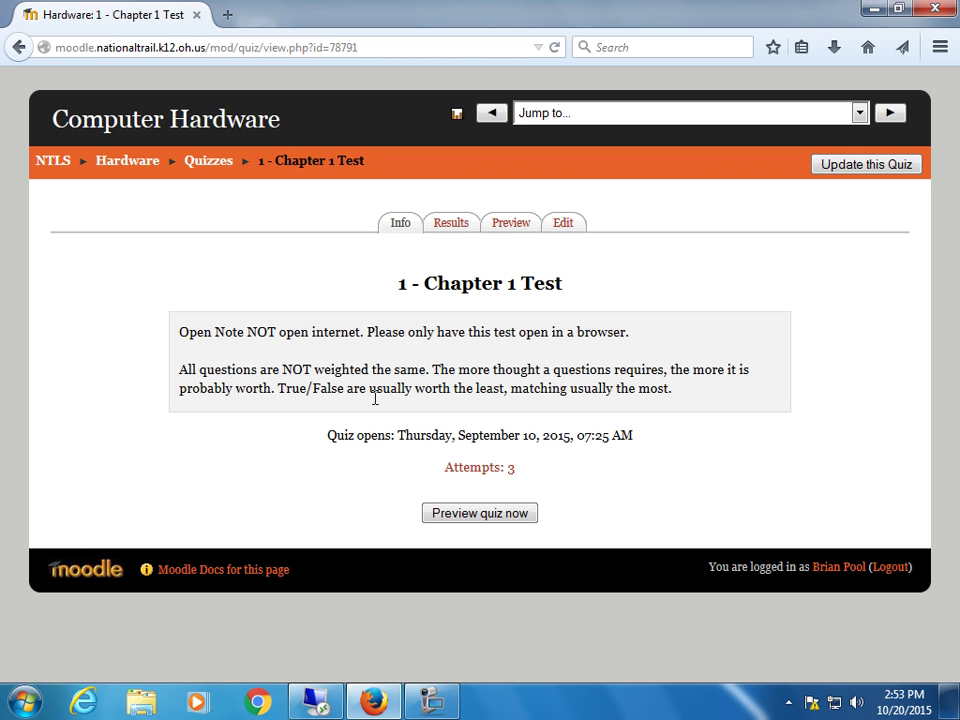
pyautogui.click(563, 226)
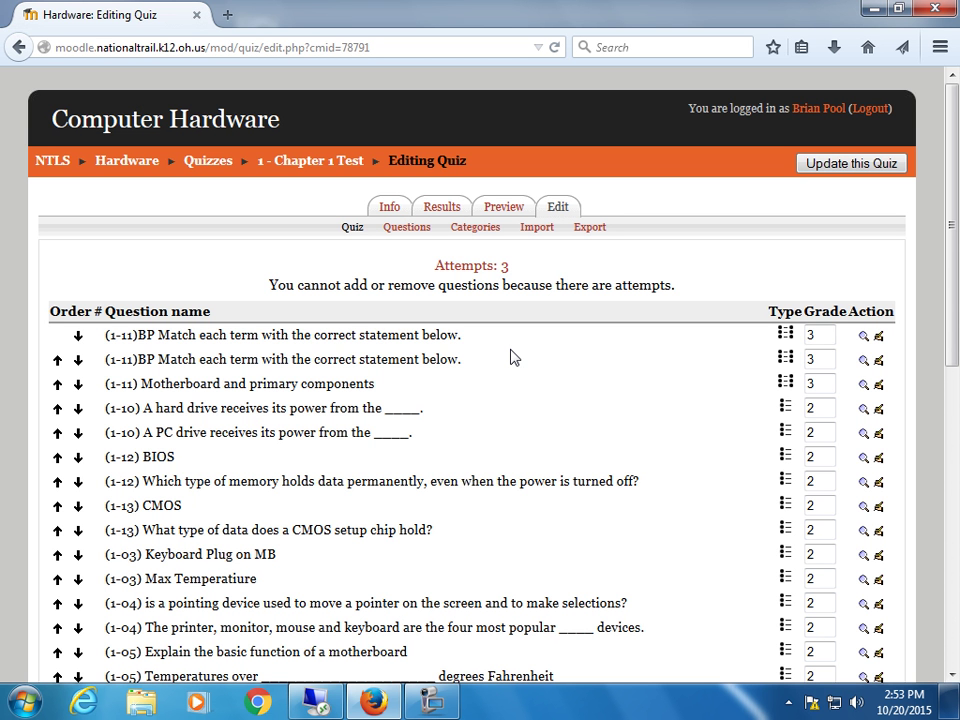
pyautogui.click(511, 351)
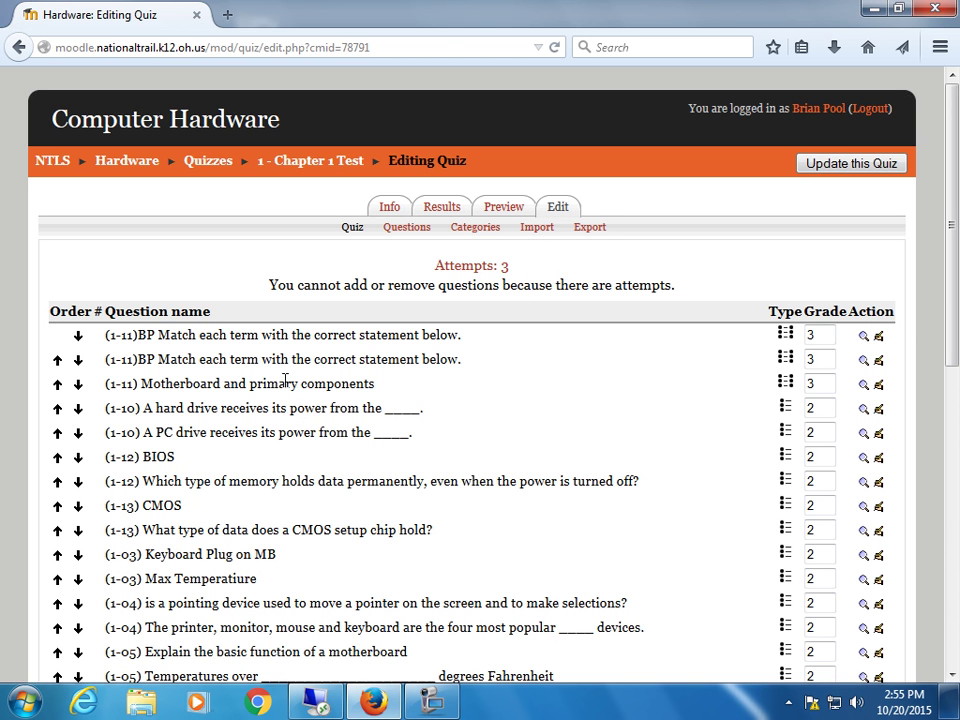
# - Open the first (1-11)BP matching question for editing, examine its question name, and return to the 1 - Chapter 1 Test page
pyautogui.click(879, 338)
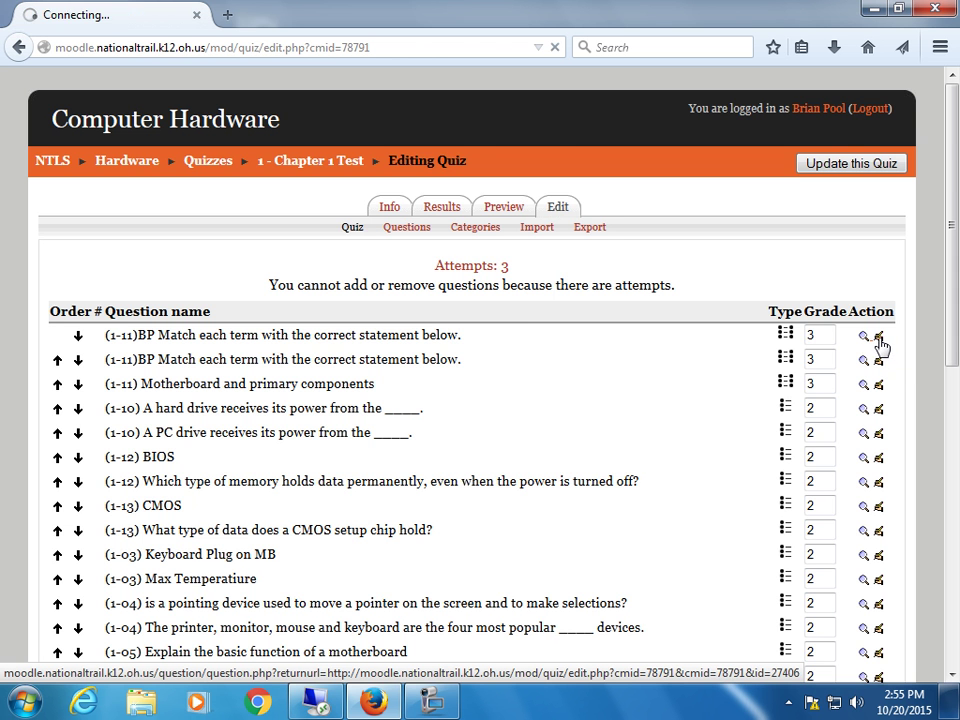
pyautogui.scroll(-4, 355, 400)
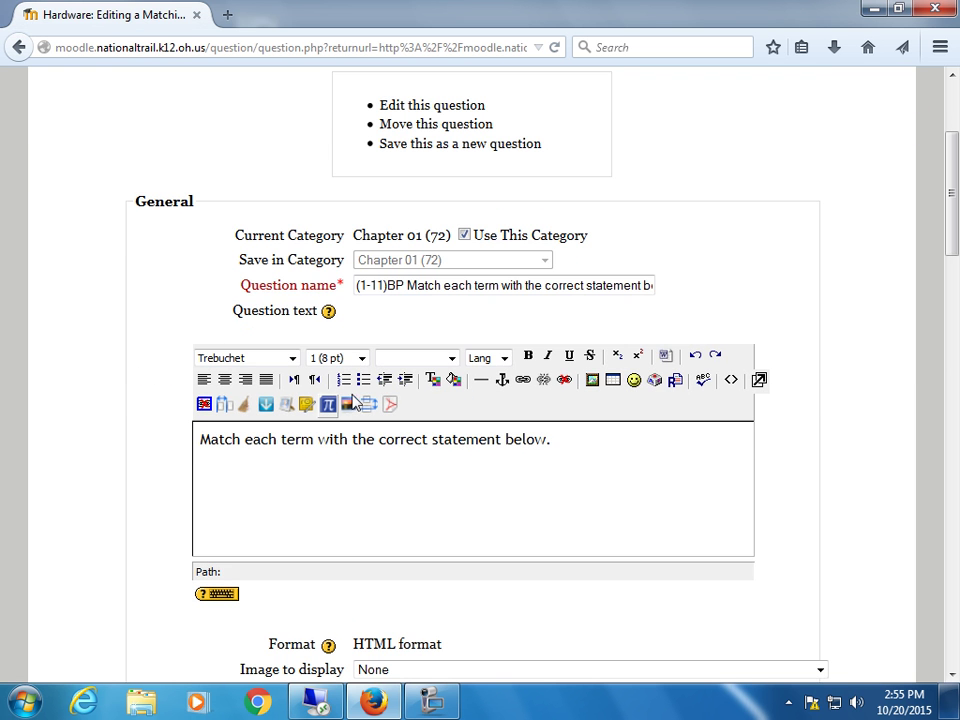
pyautogui.click(355, 285)
pyautogui.moveTo(951, 182); pyautogui.dragTo(951, 125)
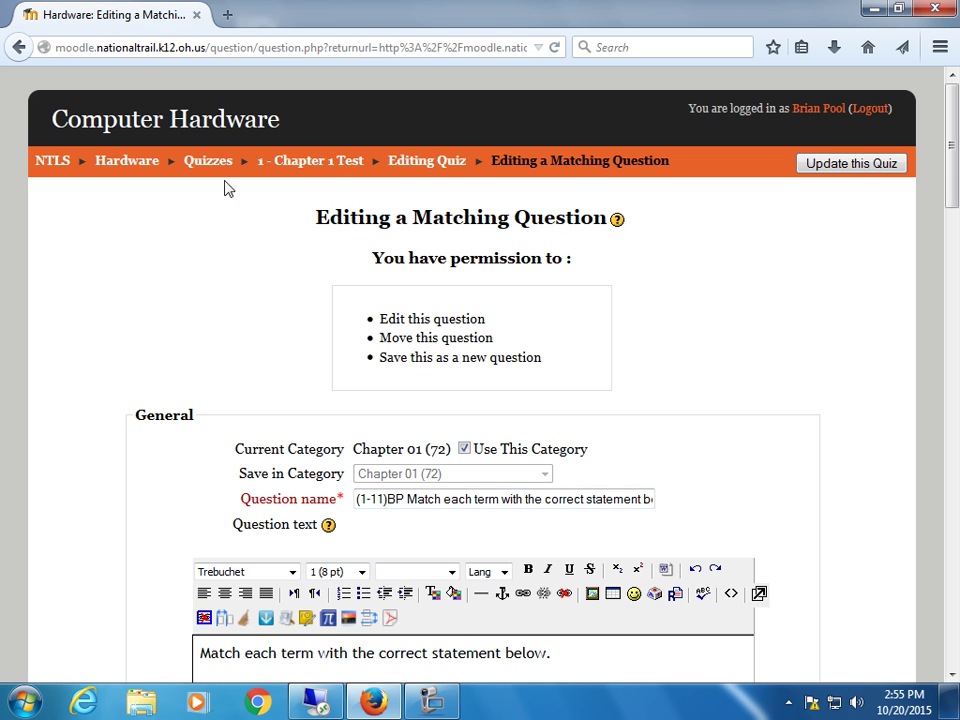
pyautogui.click(356, 163)
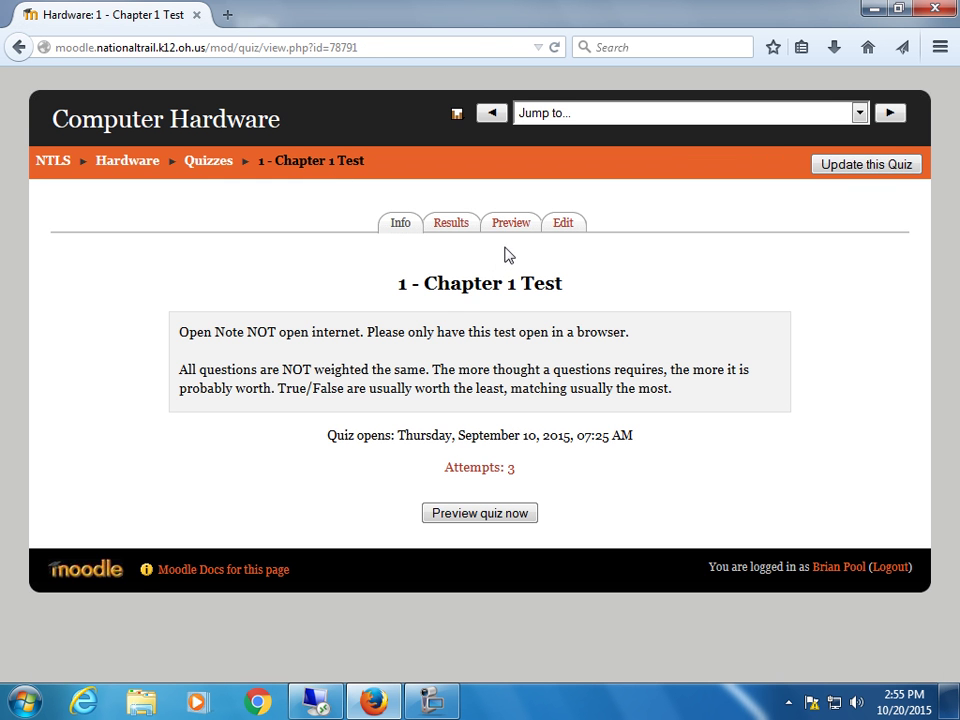
# - Open the item analysis in the Chapter 1 Test results and sort the table by question text
pyautogui.click(445, 226)
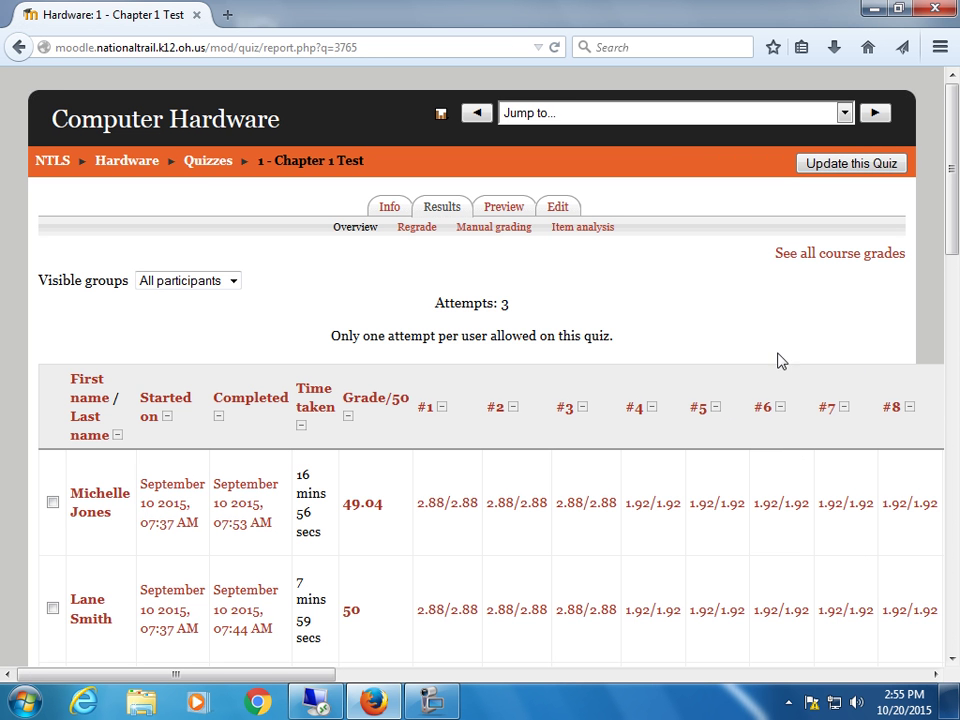
pyautogui.click(585, 228)
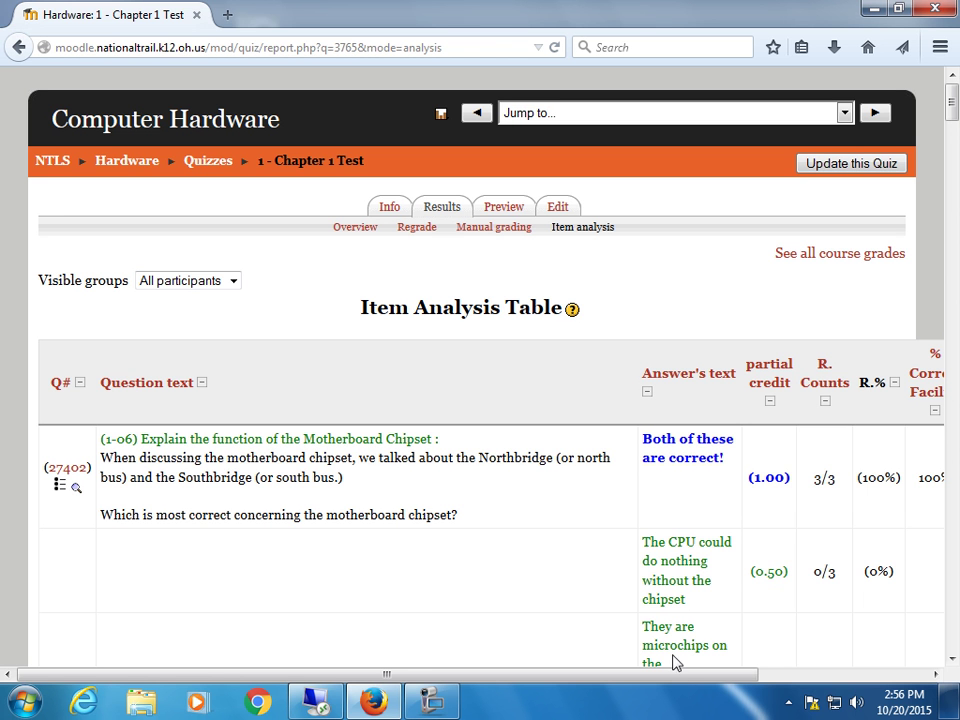
pyautogui.moveTo(687, 675); pyautogui.dragTo(701, 674)
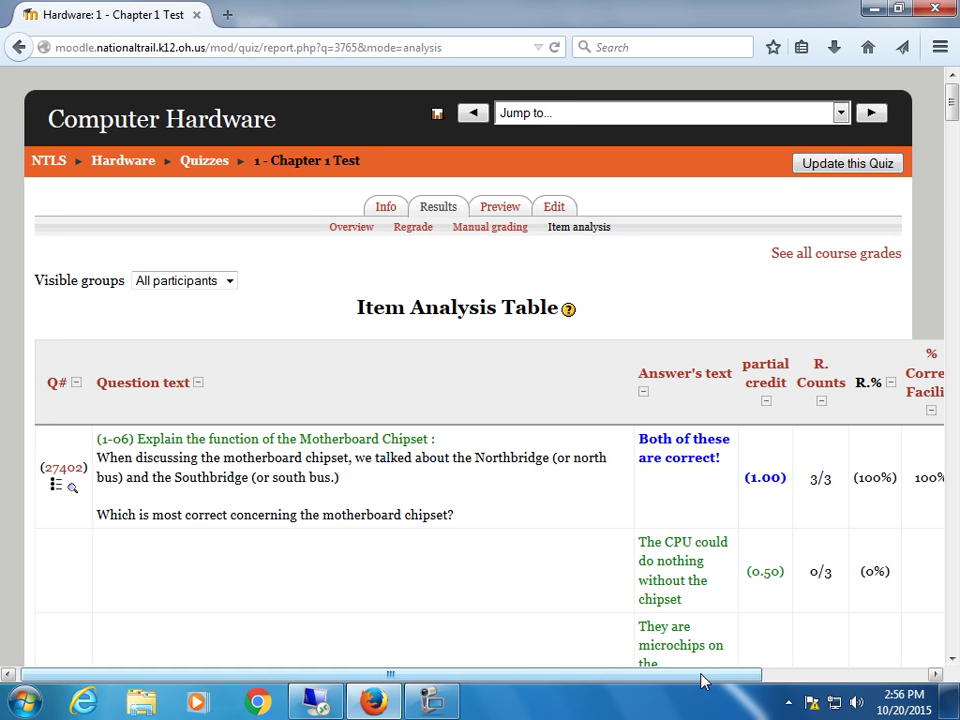
pyautogui.click(168, 391)
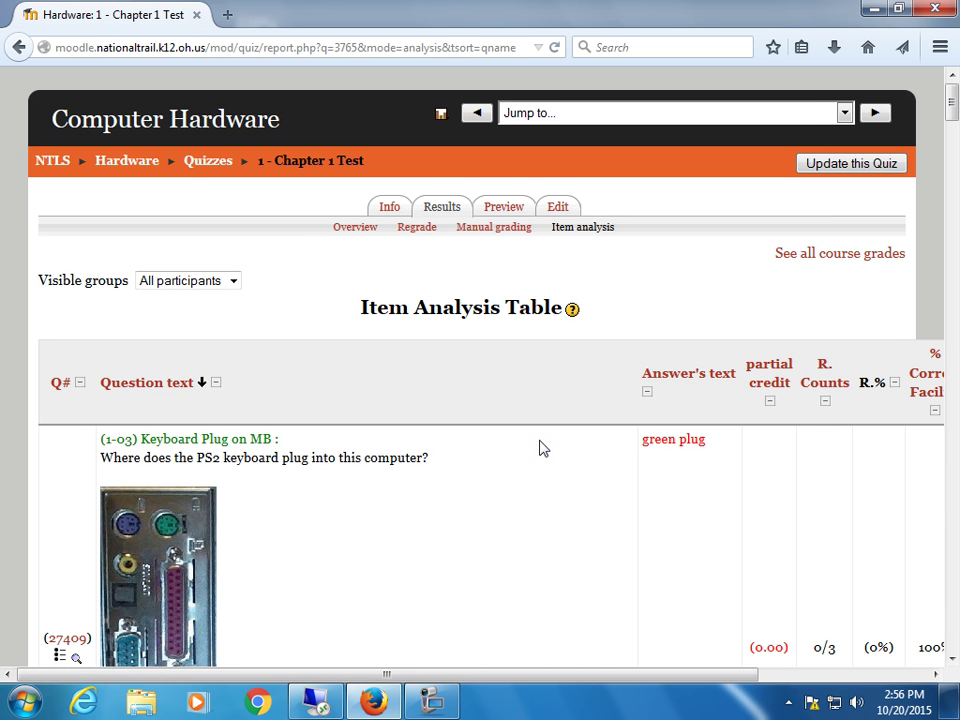
# - Examine the questions, answers and response percentages in the sorted item analysis table
pyautogui.scroll(-2, 129, 443)
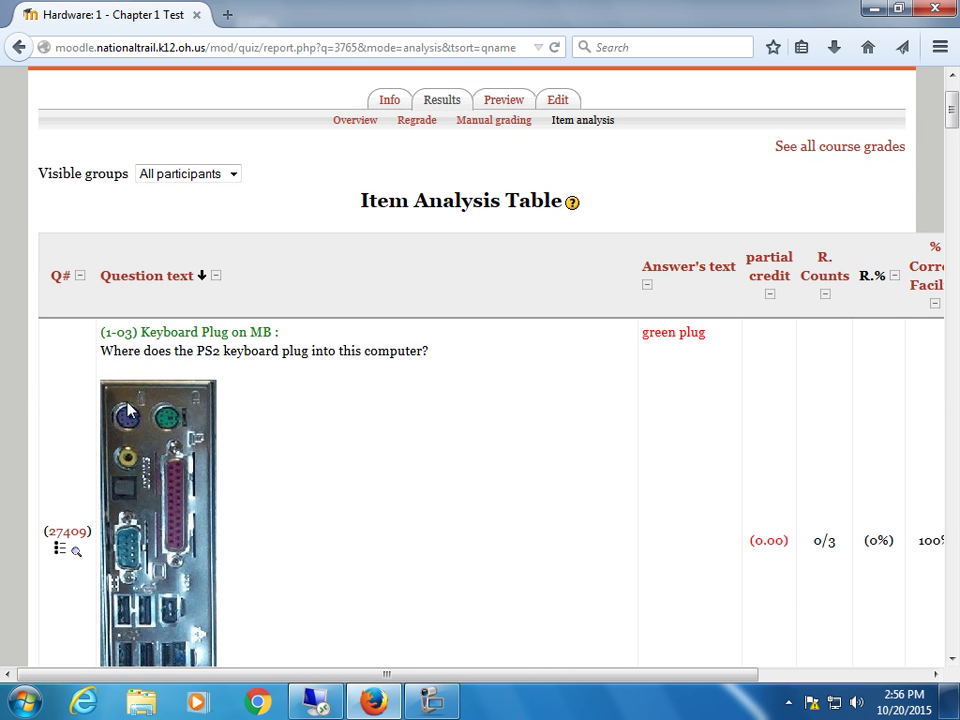
pyautogui.scroll(-15, 128, 332)
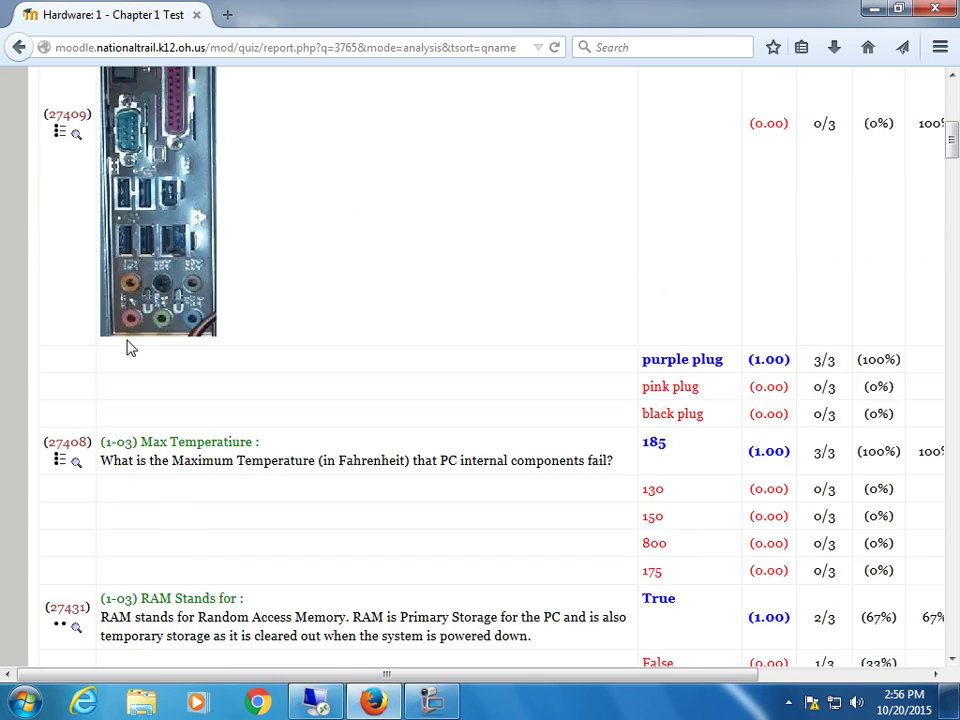
pyautogui.scroll(-4, 138, 314)
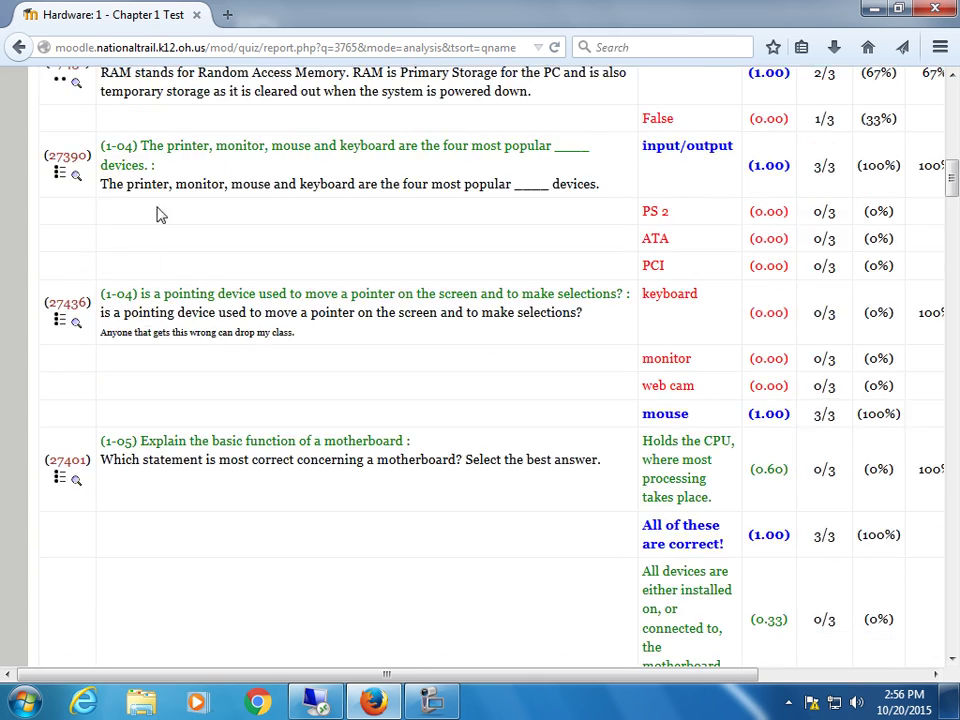
pyautogui.scroll(-8, 150, 338)
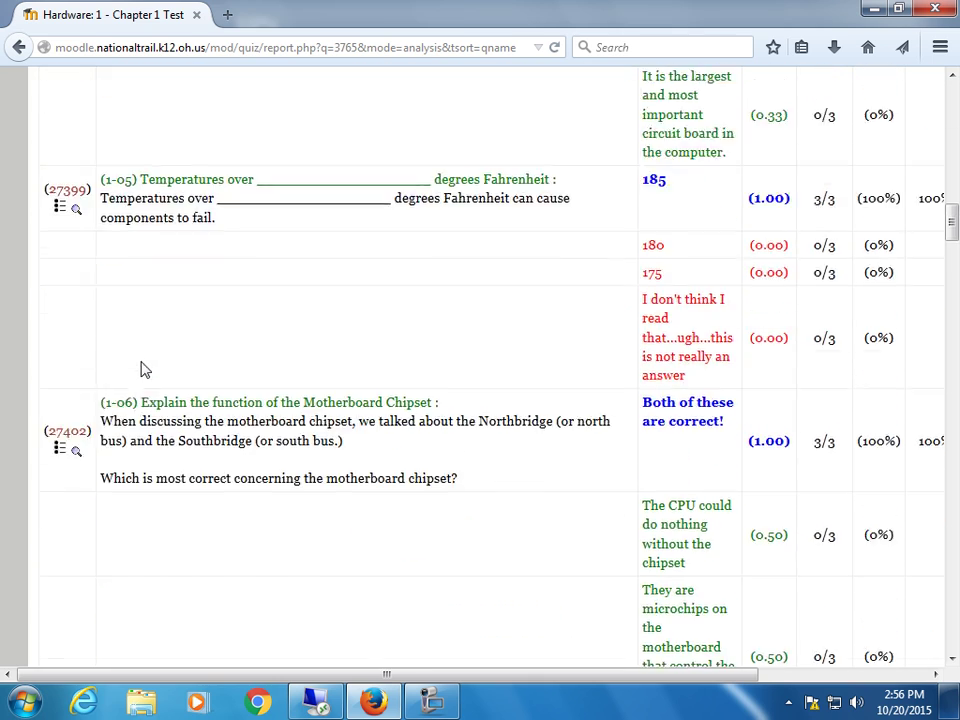
pyautogui.scroll(20, 140, 378)
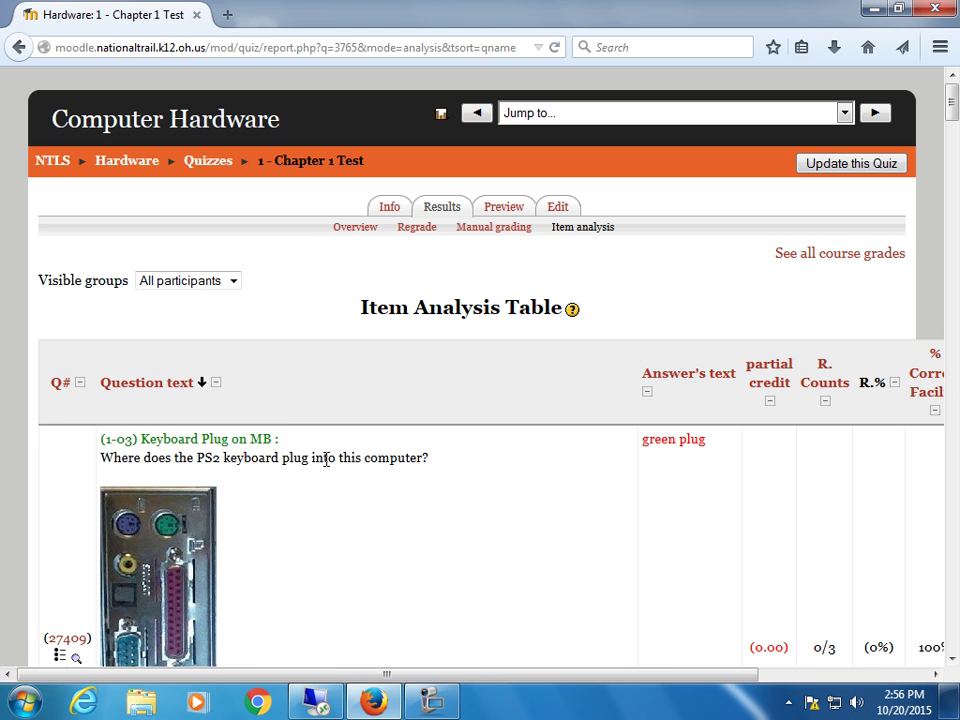
# - Download the item analysis in Excel format, open Hardware_1_-_Chapter_1_Test.xls in Microsoft Excel, and enable editing
pyautogui.click(956, 519)
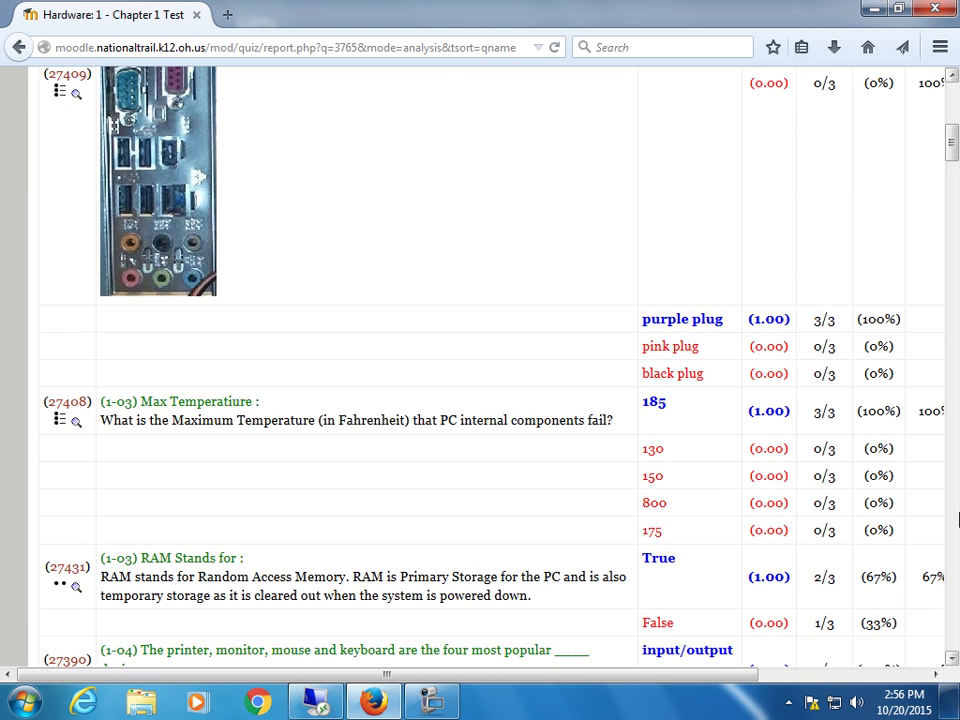
pyautogui.click(956, 597)
pyautogui.click(956, 597)
pyautogui.click(955, 597)
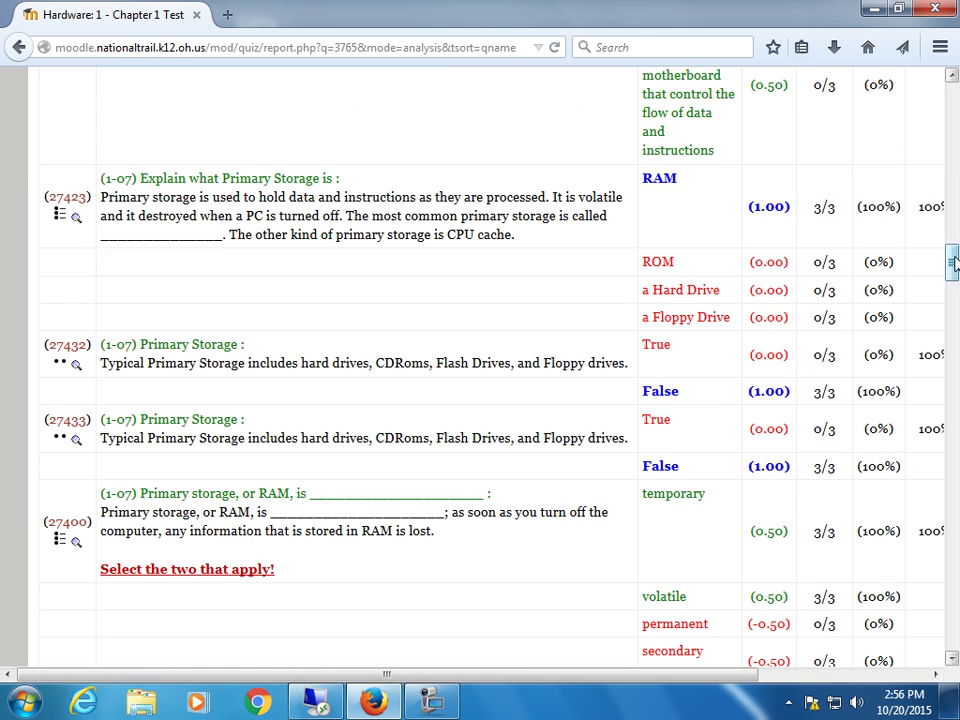
pyautogui.moveTo(955, 263); pyautogui.dragTo(955, 382)
pyautogui.click(916, 703)
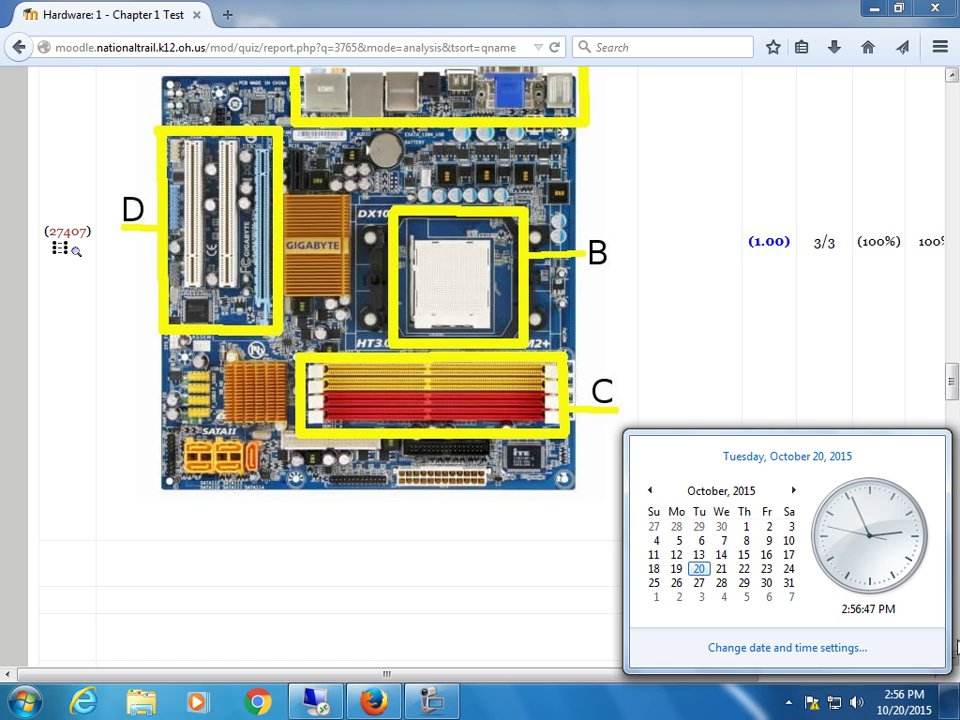
pyautogui.click(955, 645)
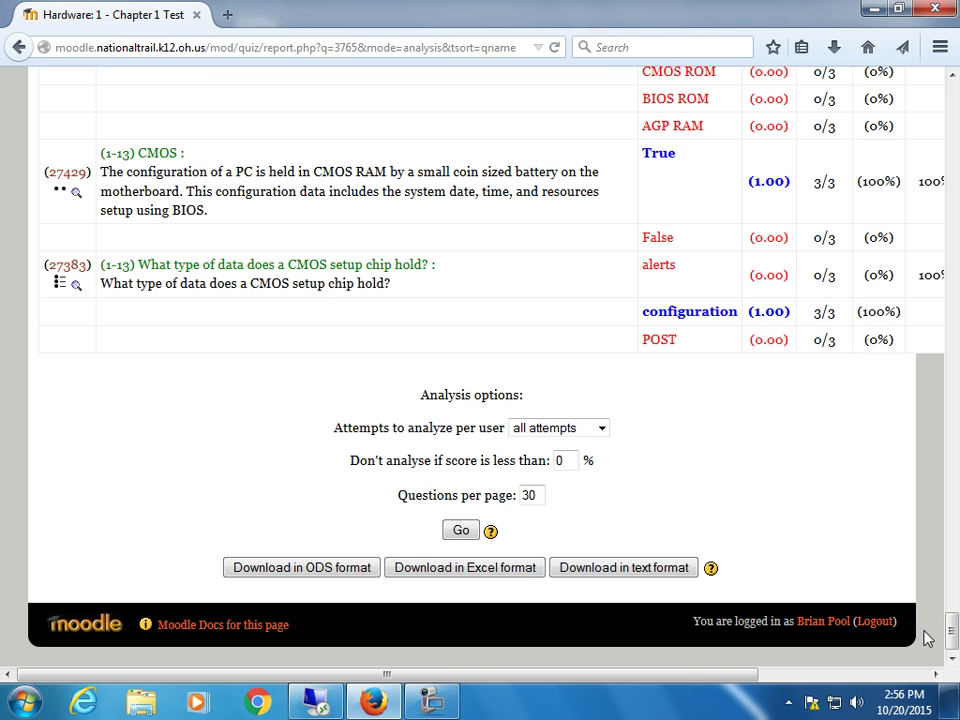
pyautogui.click(448, 568)
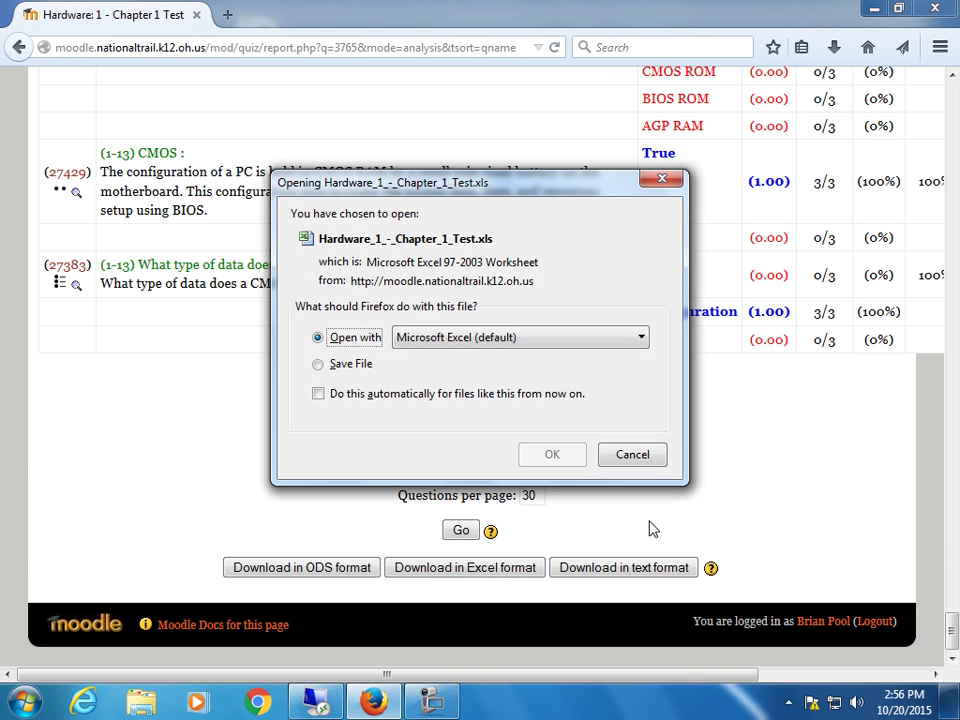
pyautogui.click(552, 454)
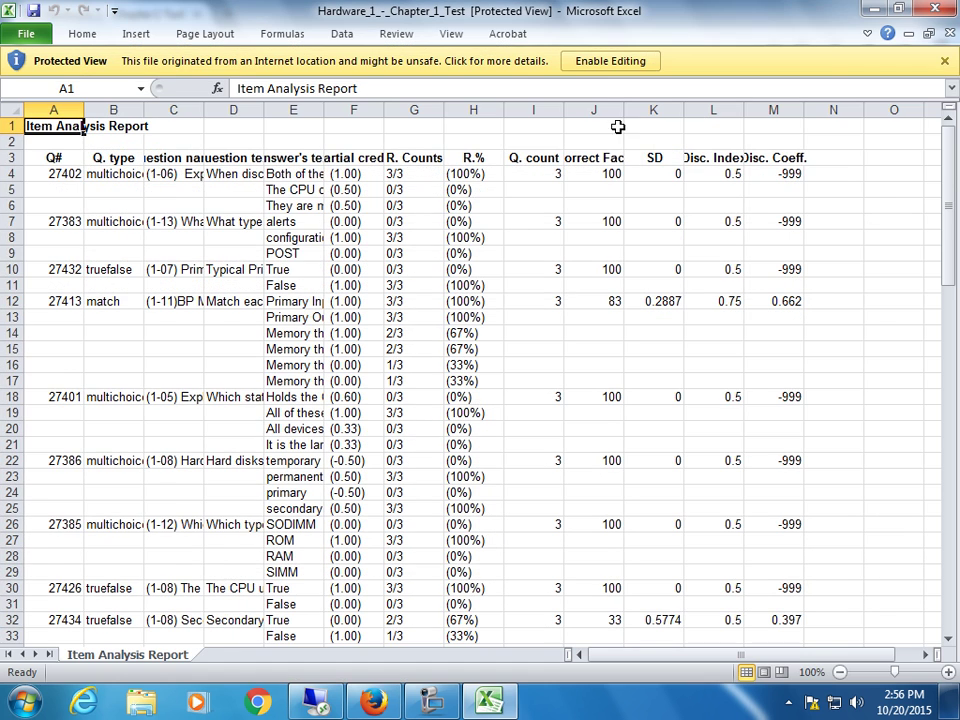
pyautogui.click(610, 61)
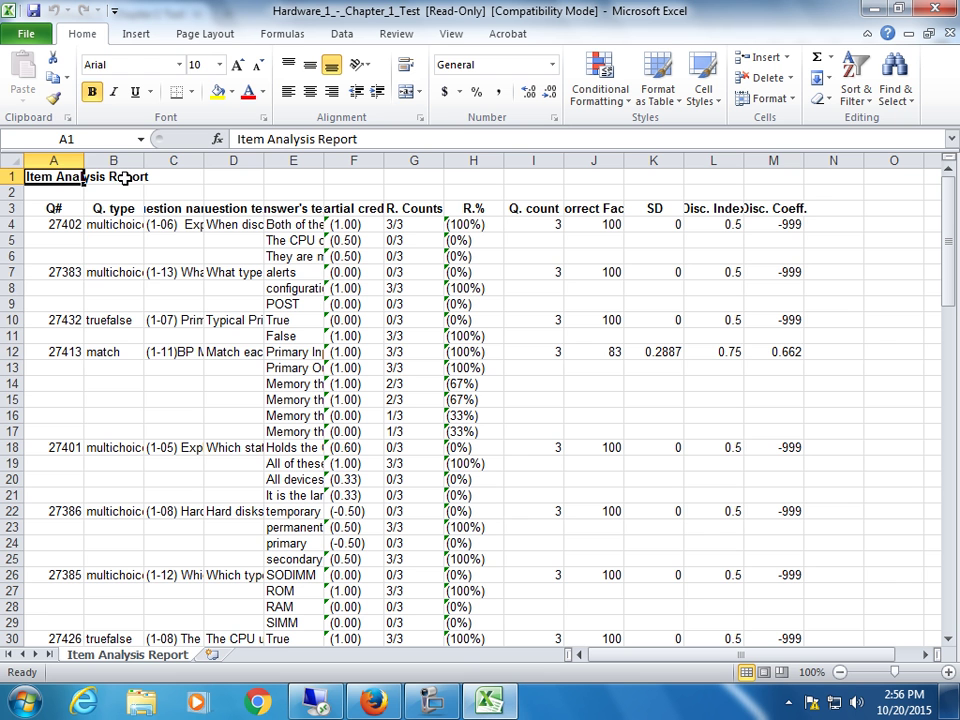
# - Delete the Q# column from the Item Analysis Report sheet
pyautogui.click(48, 160)
pyautogui.rightClick(50, 163)
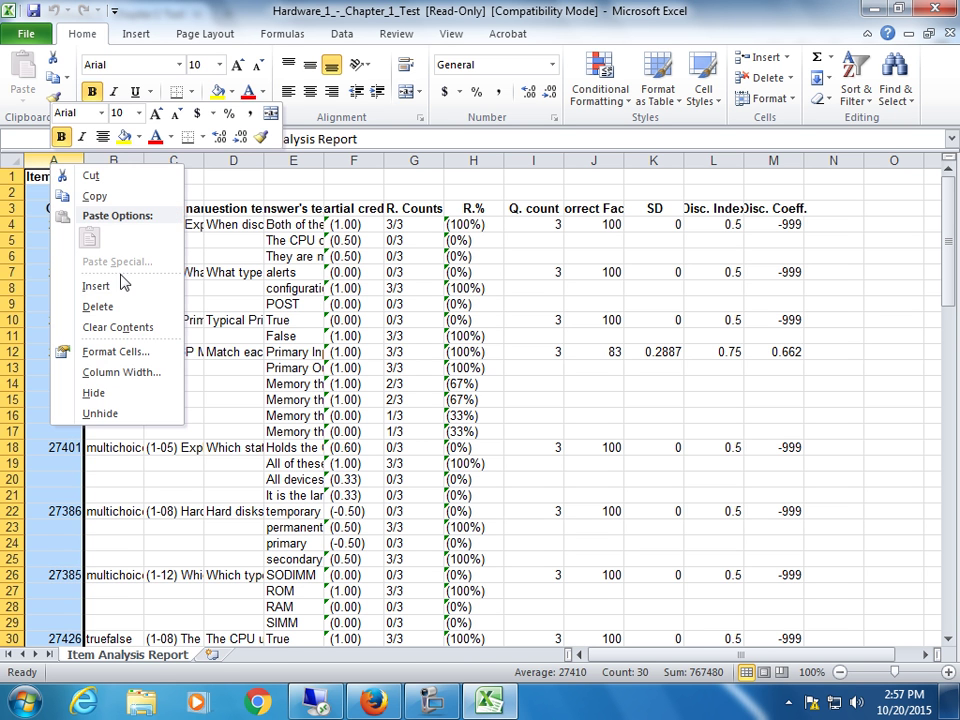
pyautogui.click(98, 307)
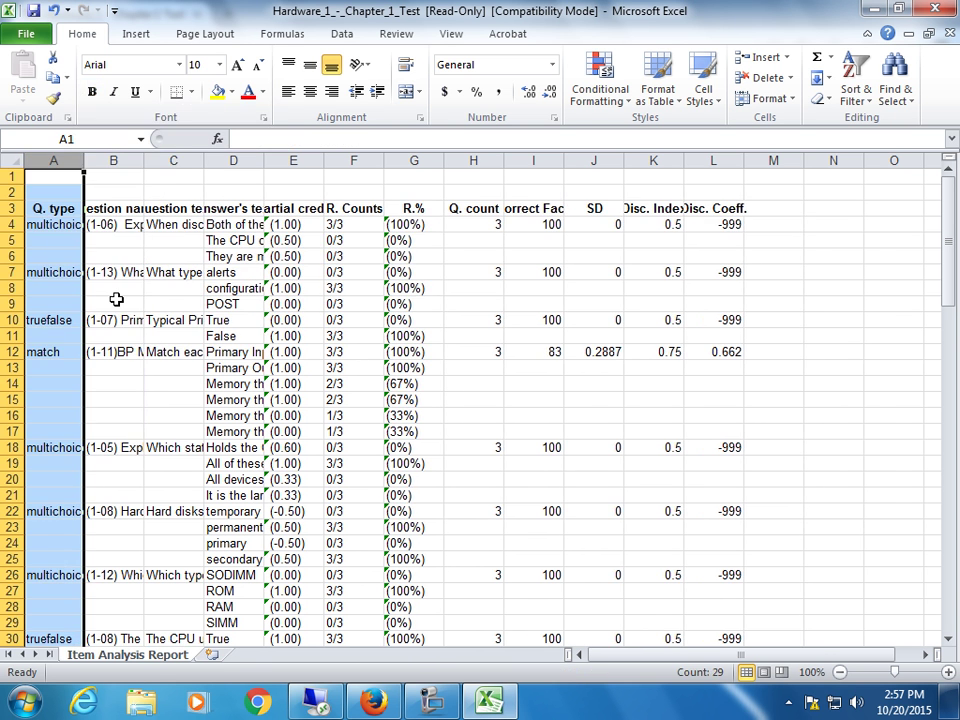
# - Delete columns C through H, covering the question text through the Q. count
pyautogui.click(171, 158)
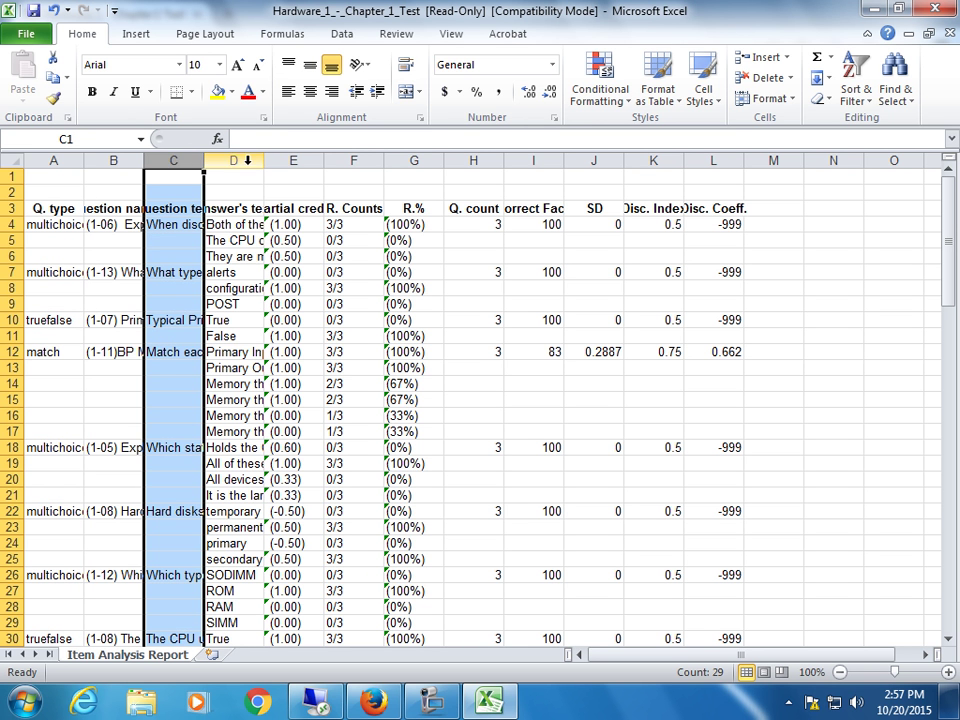
pyautogui.click(350, 160)
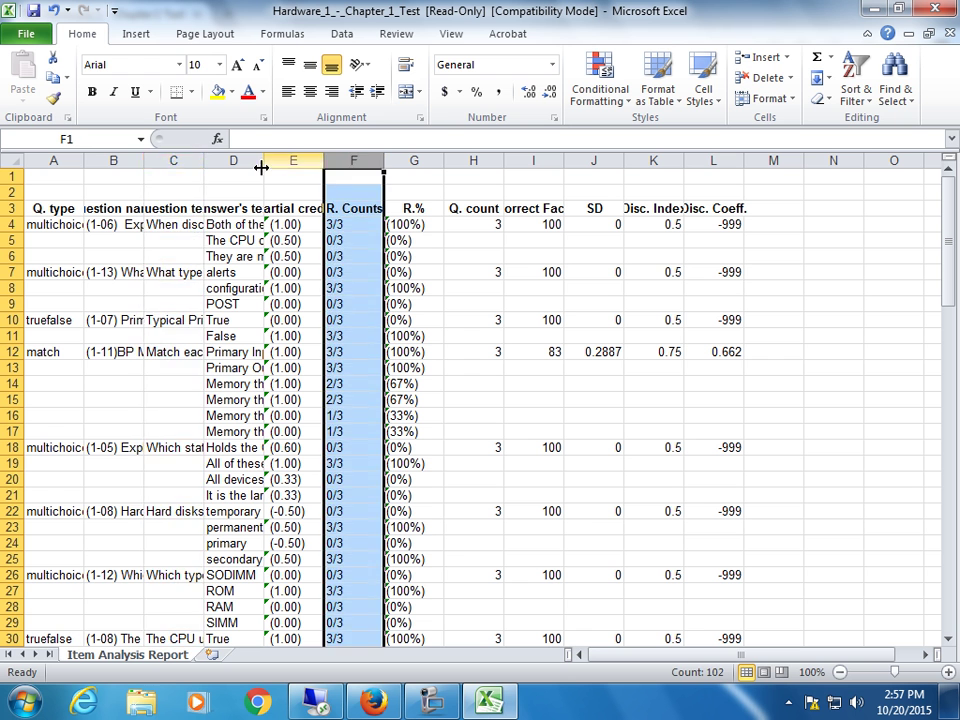
pyautogui.click(175, 160)
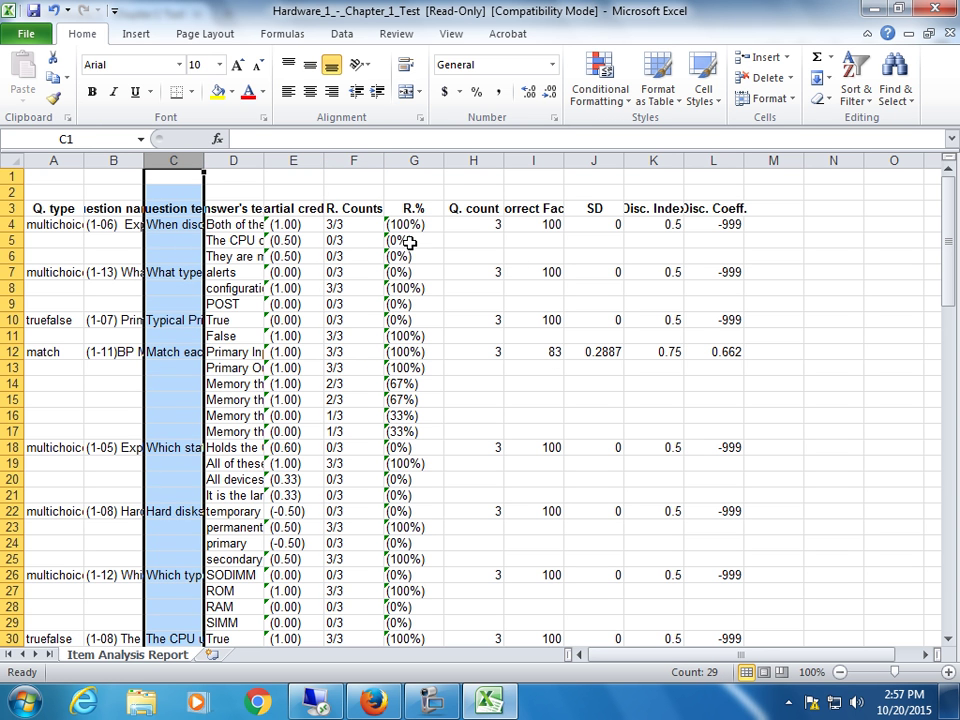
pyautogui.keyDown('shift'); pyautogui.click(475, 160); pyautogui.keyUp('shift')
pyautogui.rightClick(343, 165)
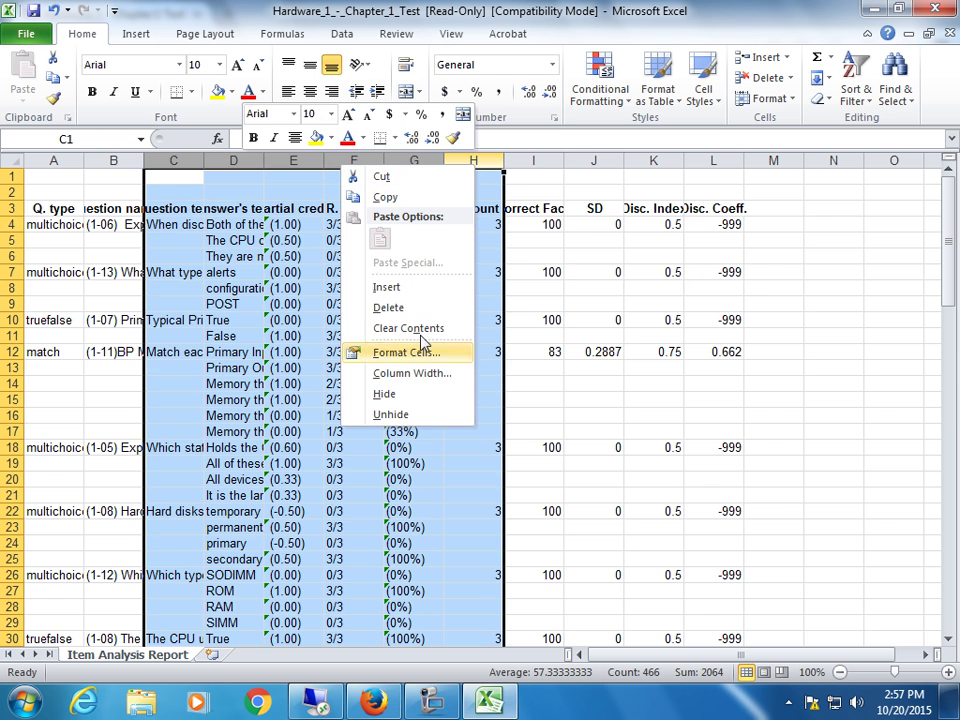
pyautogui.click(405, 307)
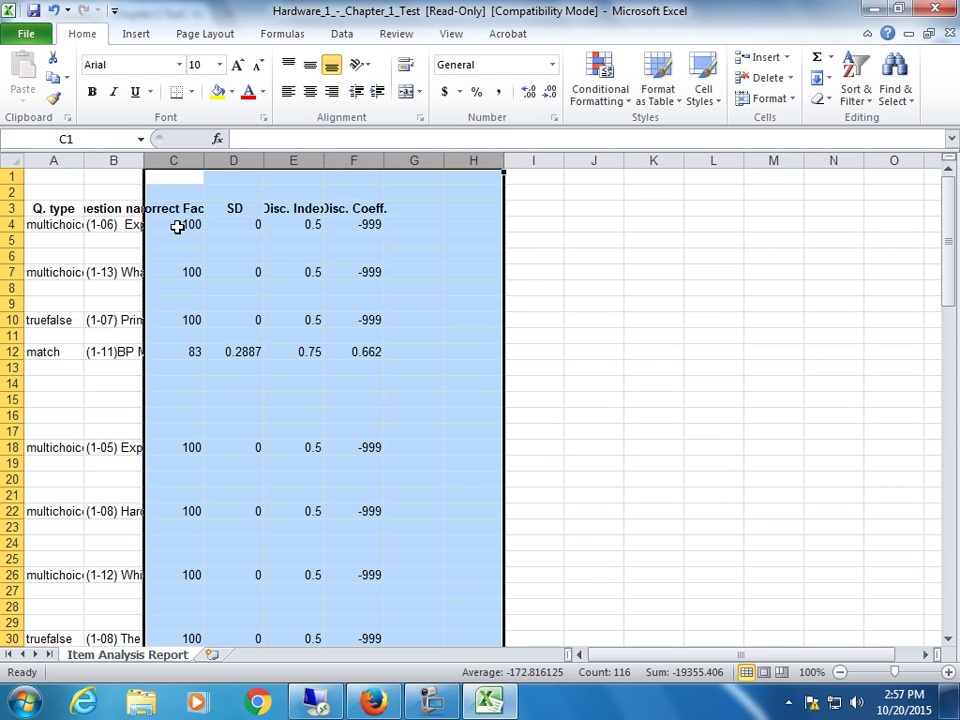
# - Delete columns D through F, covering SD, Disc. Index and Disc. Coeff
pyautogui.click(245, 158)
pyautogui.click(358, 158)
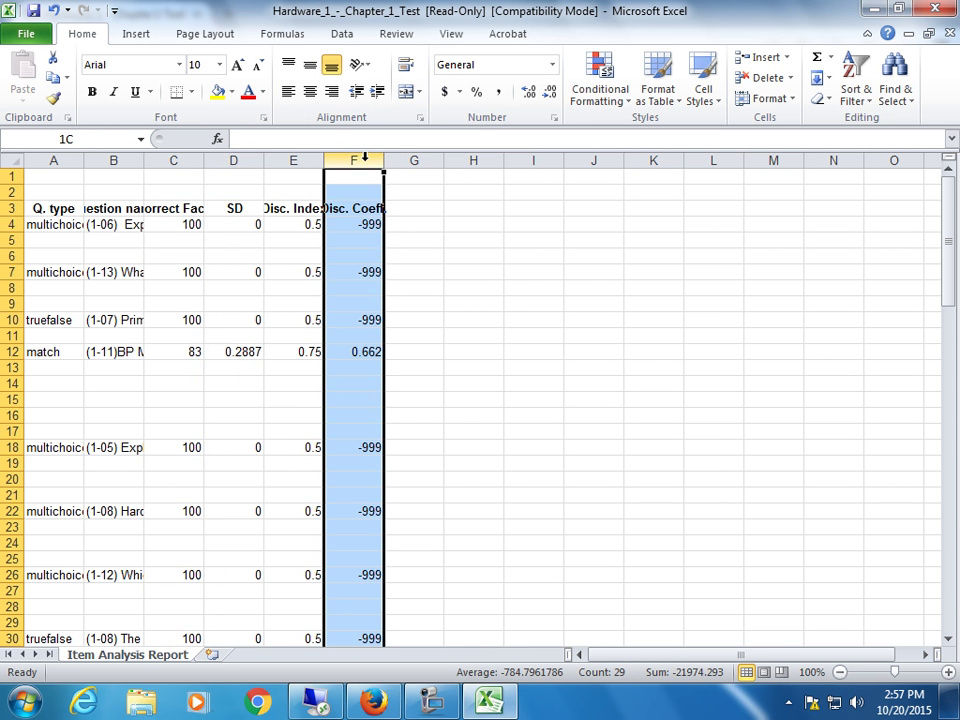
pyautogui.click(255, 160)
pyautogui.keyDown('shift'); pyautogui.click(349, 163); pyautogui.keyUp('shift')
pyautogui.rightClick(222, 163)
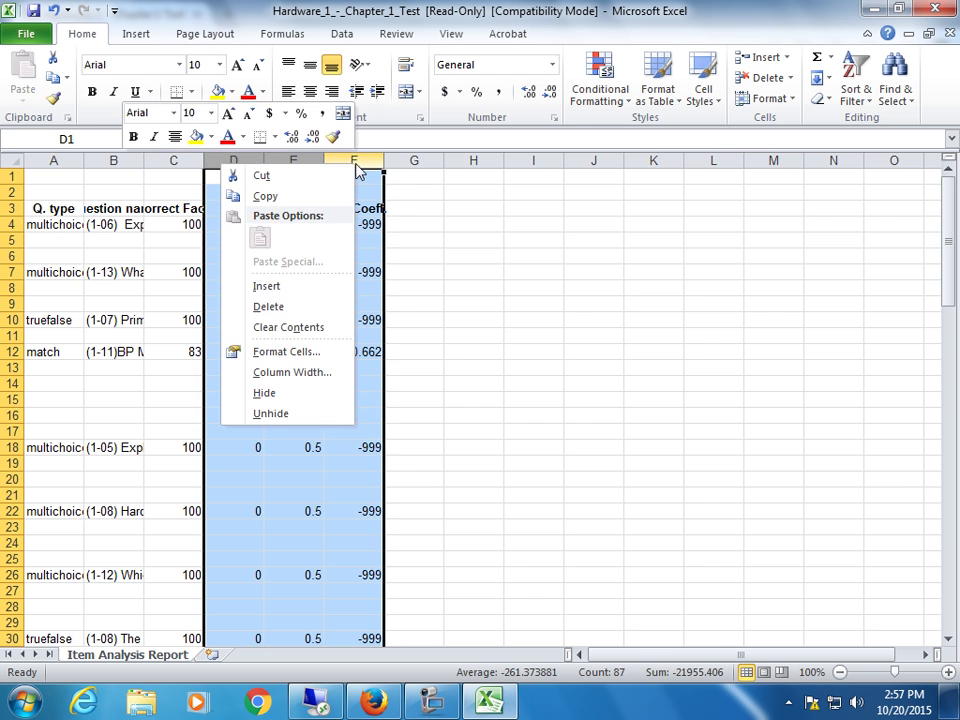
pyautogui.click(287, 307)
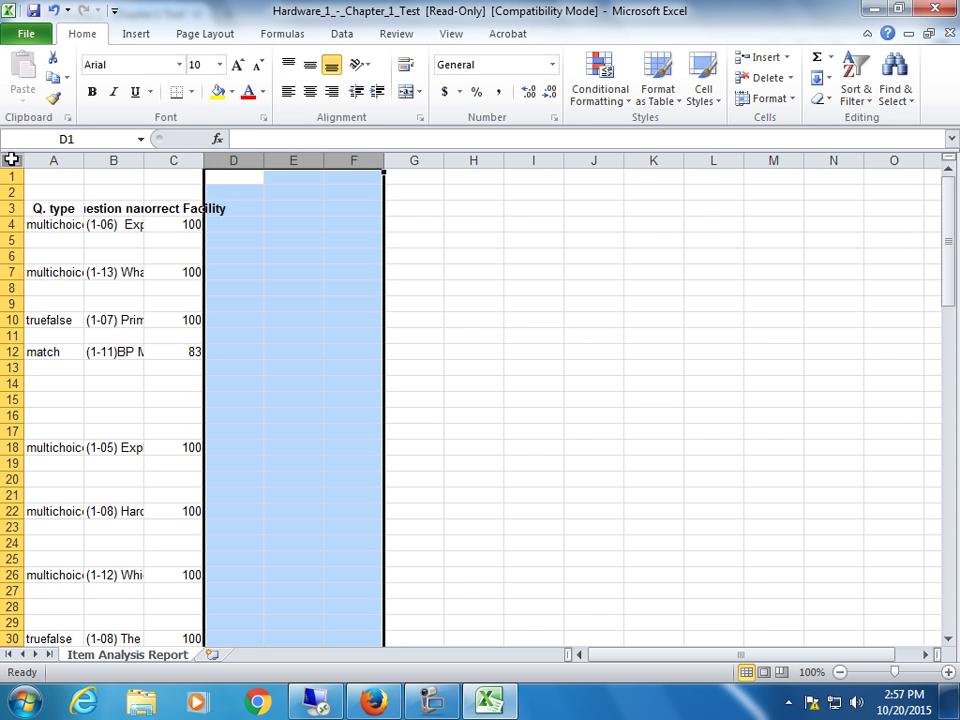
# - Widen columns A and B to show the question types and names, and fit column C to its % Correct Facility heading
pyautogui.click(48, 162)
pyautogui.moveTo(84, 160); pyautogui.dragTo(127, 160)
pyautogui.click(182, 161)
pyautogui.moveTo(189, 161); pyautogui.dragTo(460, 157)
pyautogui.click(531, 158)
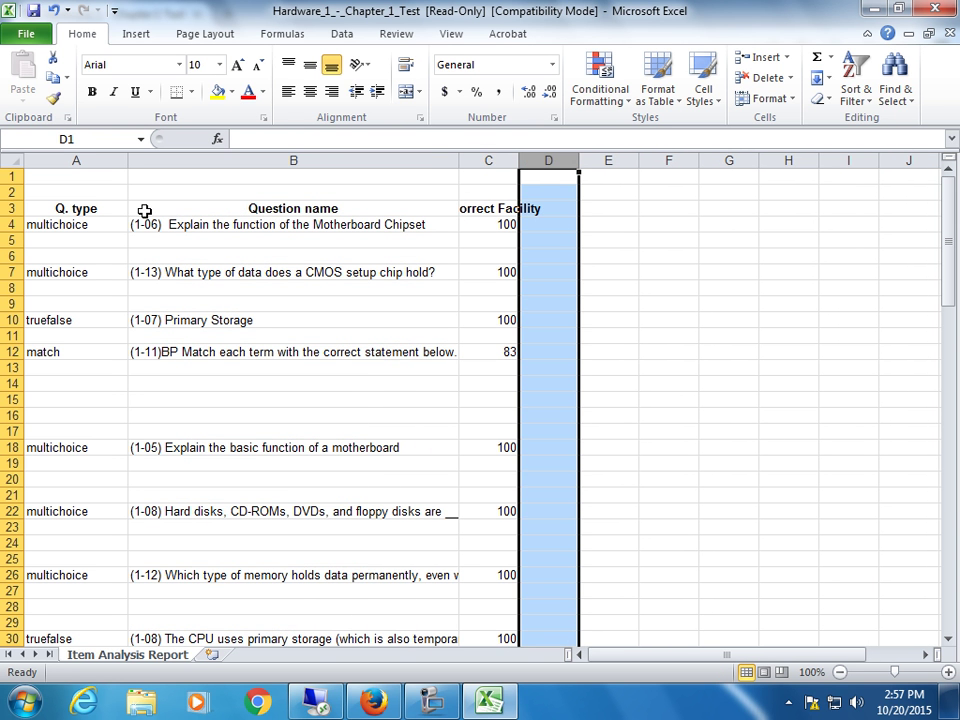
pyautogui.click(489, 159)
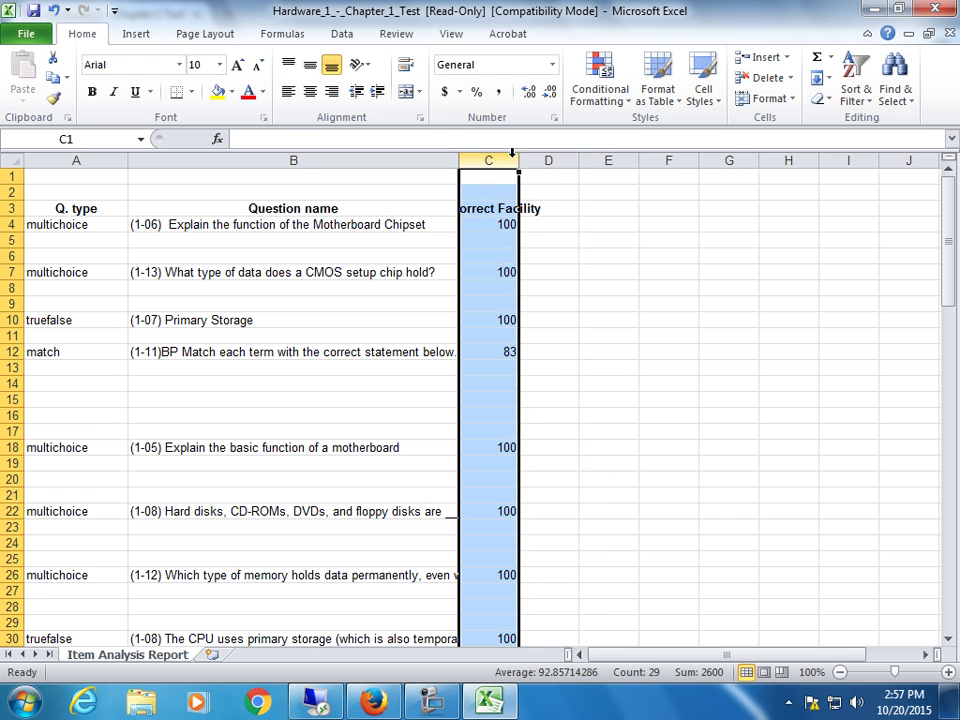
pyautogui.moveTo(520, 159); pyautogui.dragTo(561, 156)
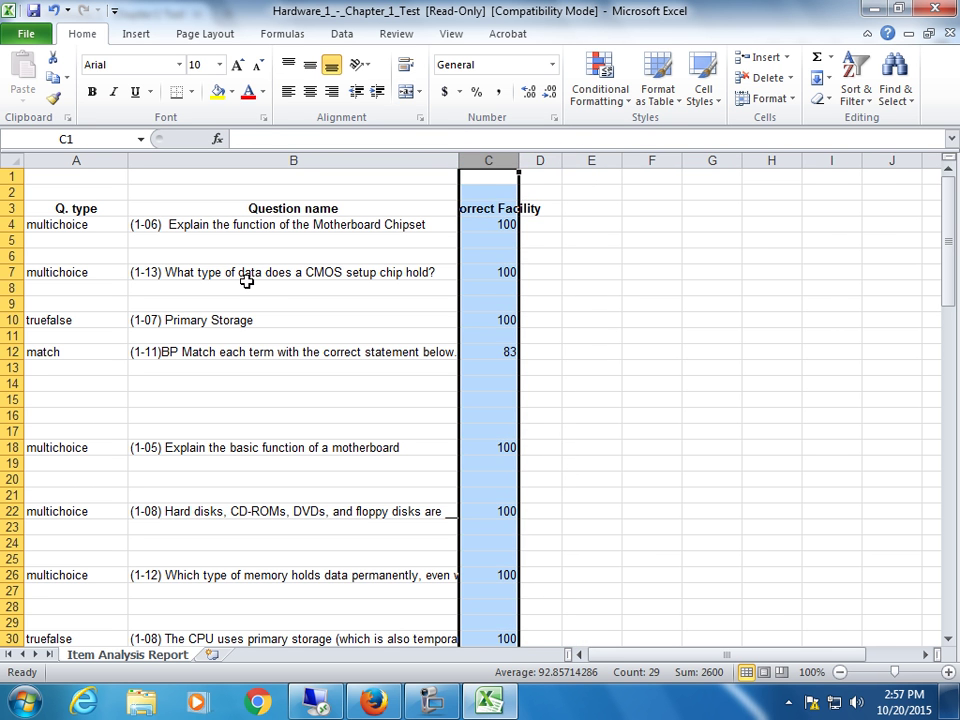
pyautogui.doubleClick(519, 163)
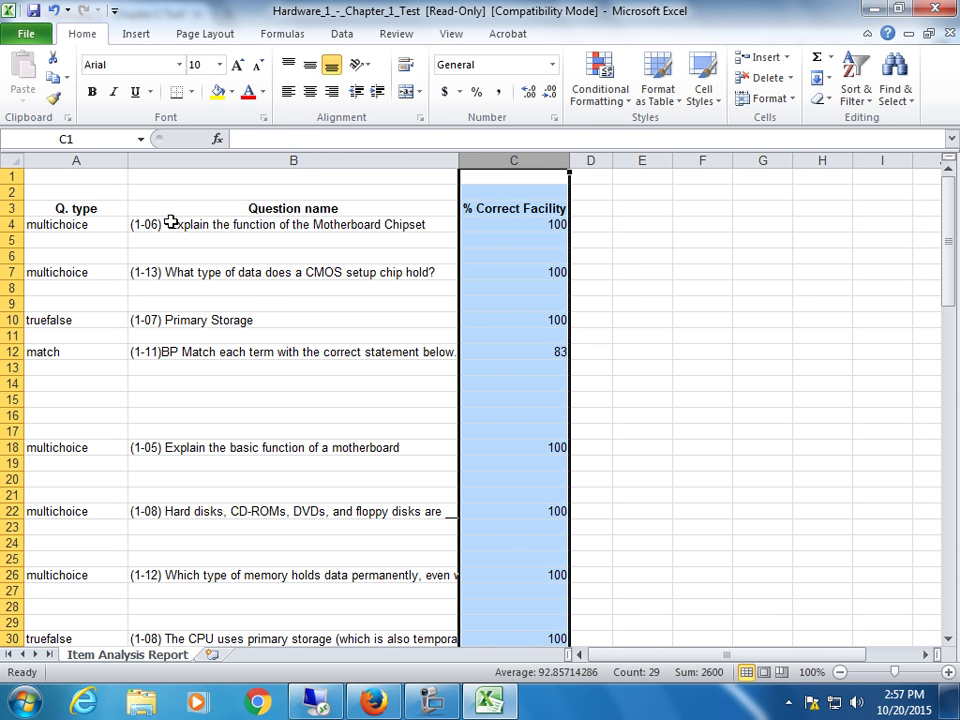
# - Sort the whole sheet by Column B on values from A to Z
pyautogui.click(7, 157)
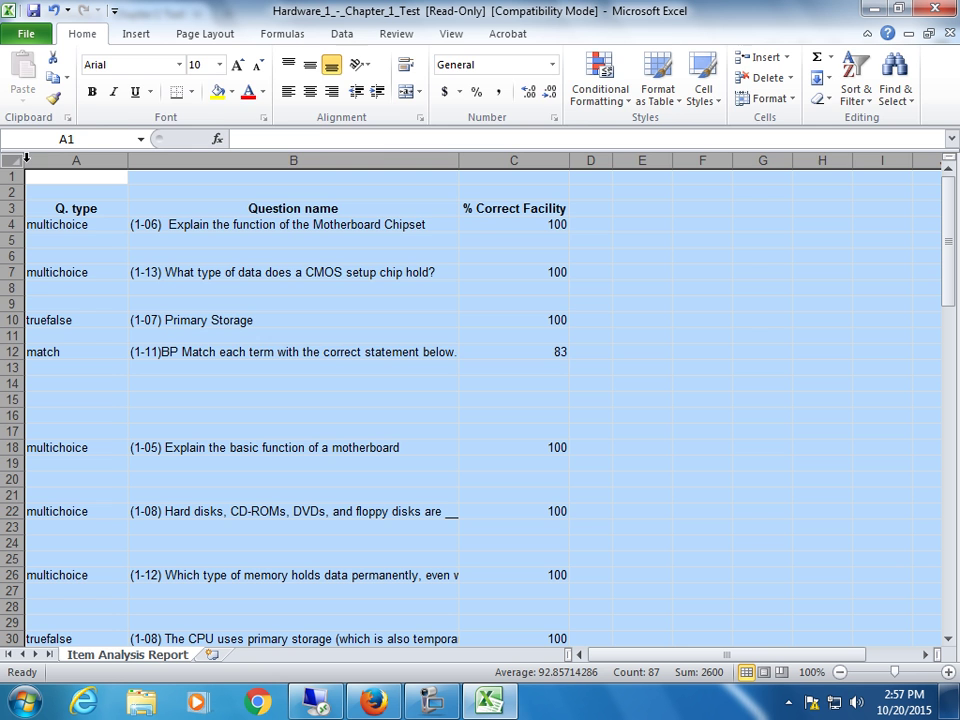
pyautogui.click(342, 33)
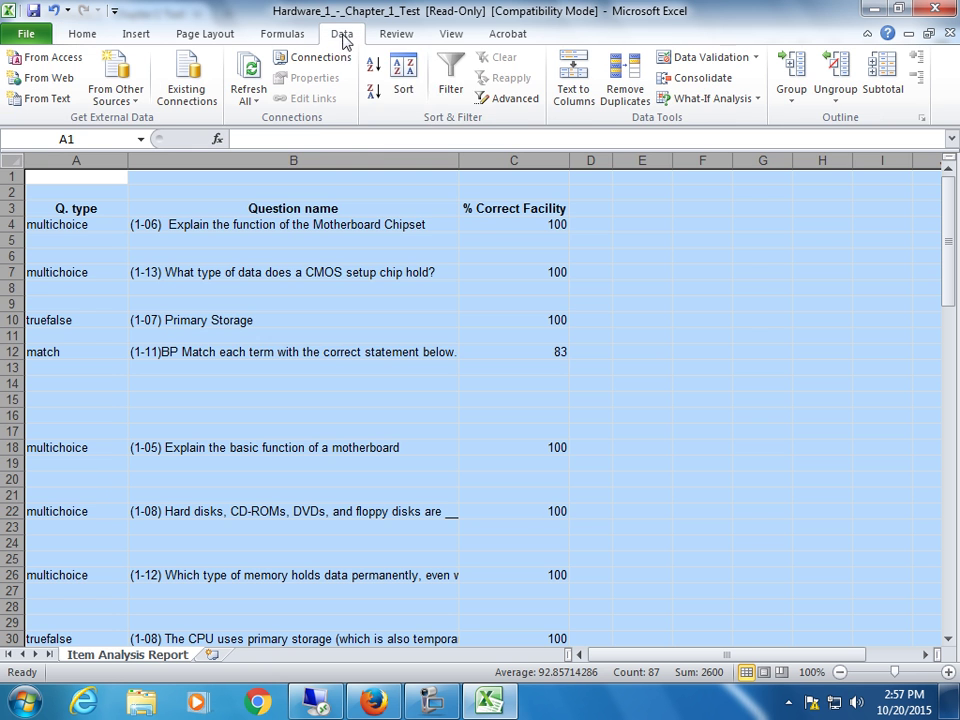
pyautogui.click(403, 86)
pyautogui.click(372, 306)
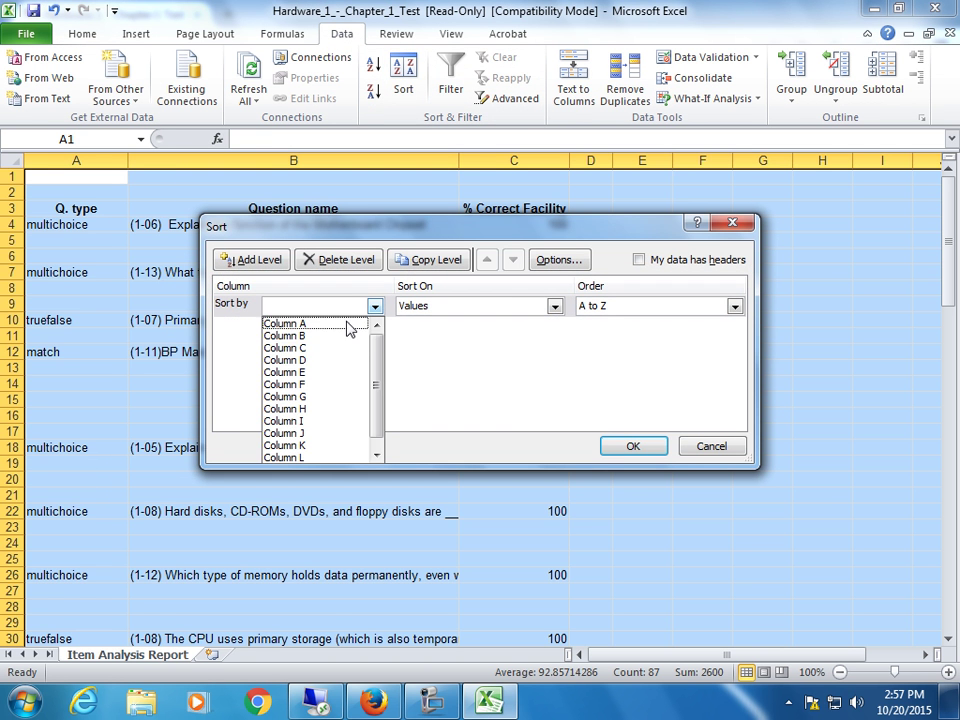
pyautogui.click(310, 336)
pyautogui.click(633, 446)
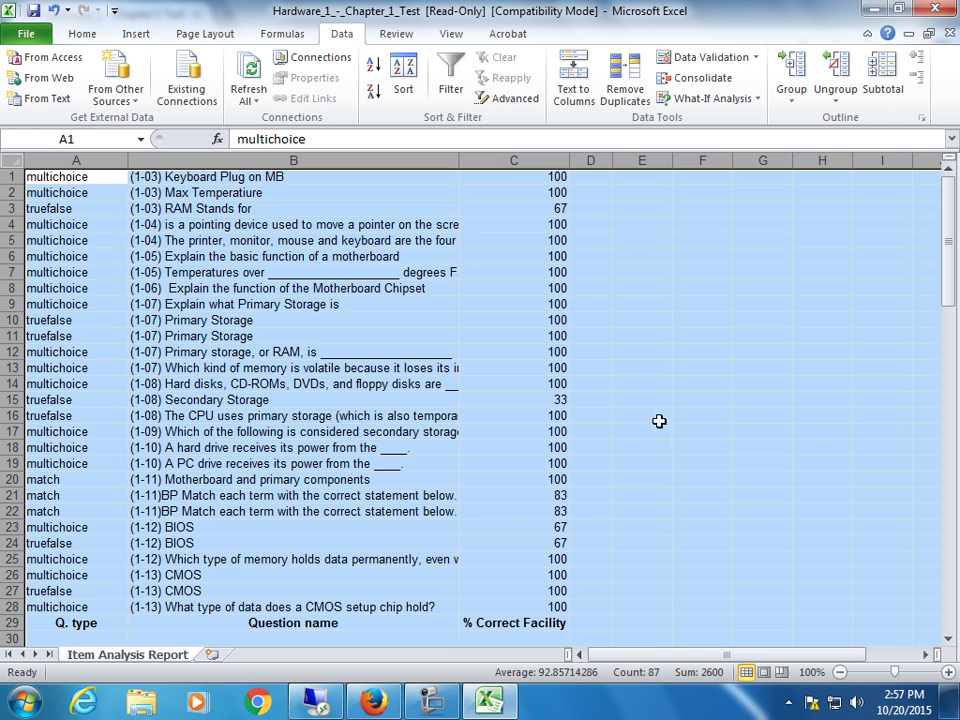
# - Delete rows 29 through 63, covering the heading row below the sorted questions and the blank rows beneath it
pyautogui.click(12, 622)
pyautogui.click(24, 703)
pyautogui.click(392, 467)
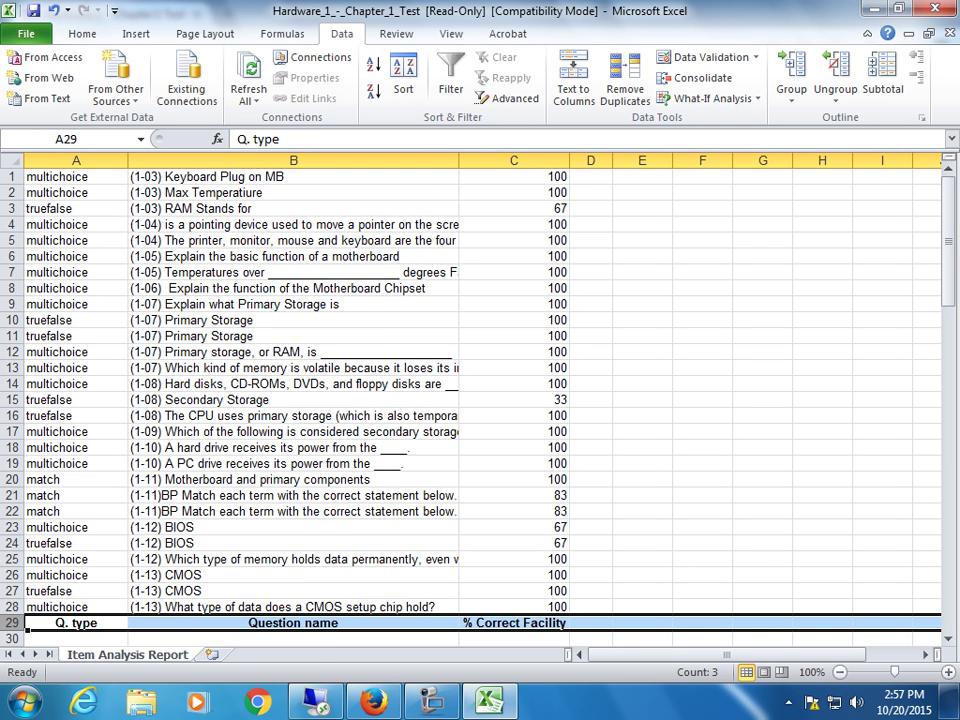
pyautogui.moveTo(948, 281); pyautogui.dragTo(946, 506)
pyautogui.click(932, 558)
pyautogui.click(930, 480)
pyautogui.keyDown('shift'); pyautogui.click(9, 355); pyautogui.keyUp('shift')
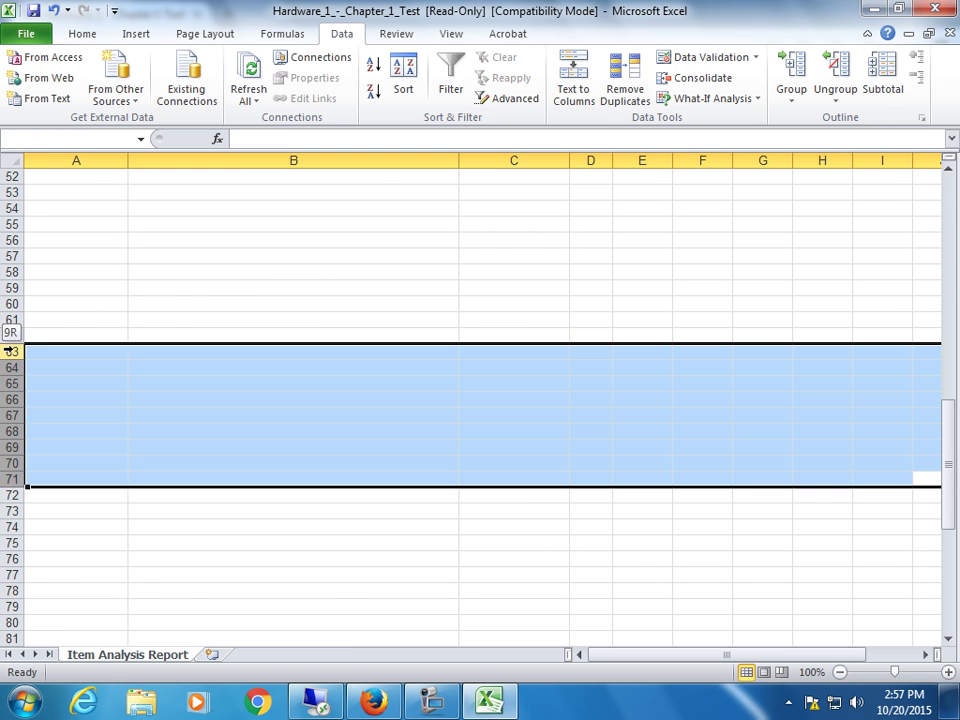
pyautogui.rightClick(6, 352)
pyautogui.click(6, 352)
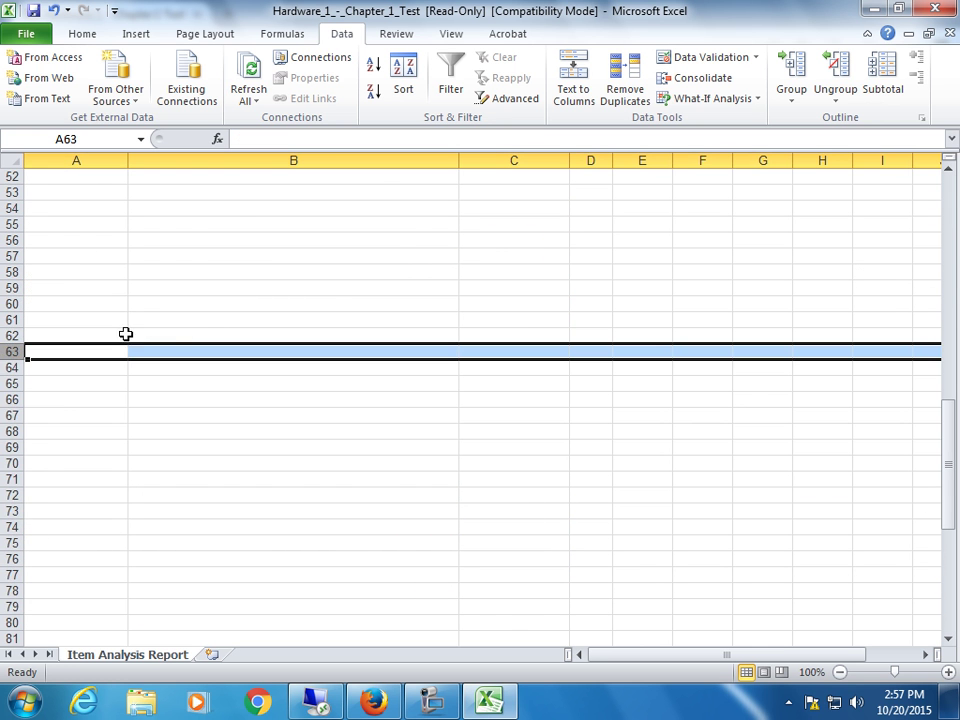
pyautogui.click(955, 200)
pyautogui.click(953, 202)
pyautogui.scroll(-2, 535, 260)
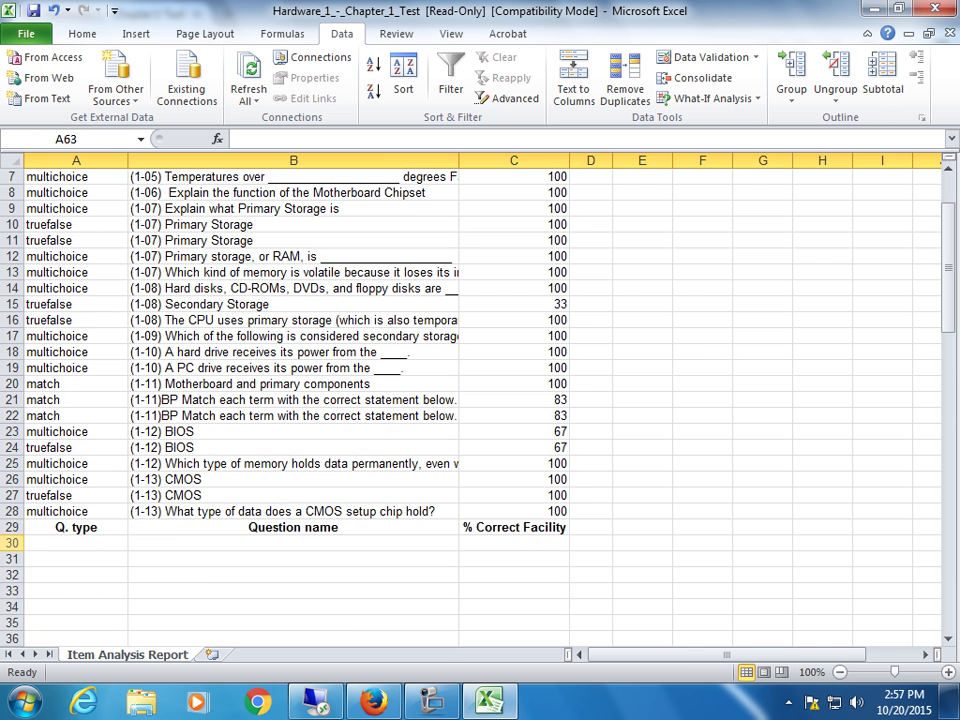
pyautogui.keyDown('shift'); pyautogui.click(9, 527); pyautogui.keyUp('shift')
pyautogui.rightClick(9, 528)
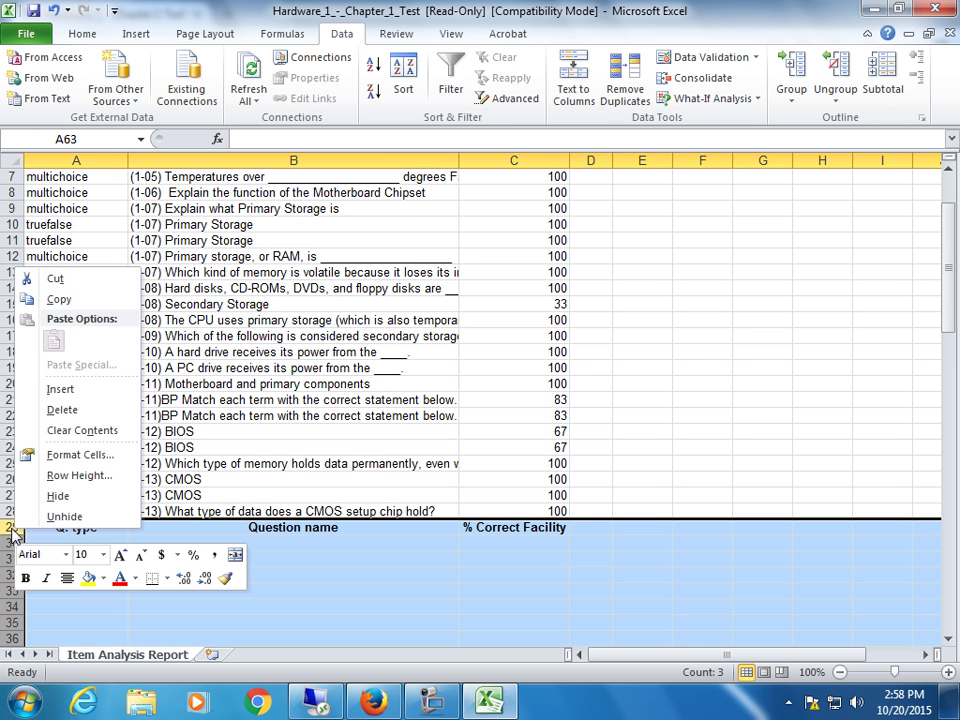
pyautogui.click(64, 410)
pyautogui.scroll(2, 480, 398)
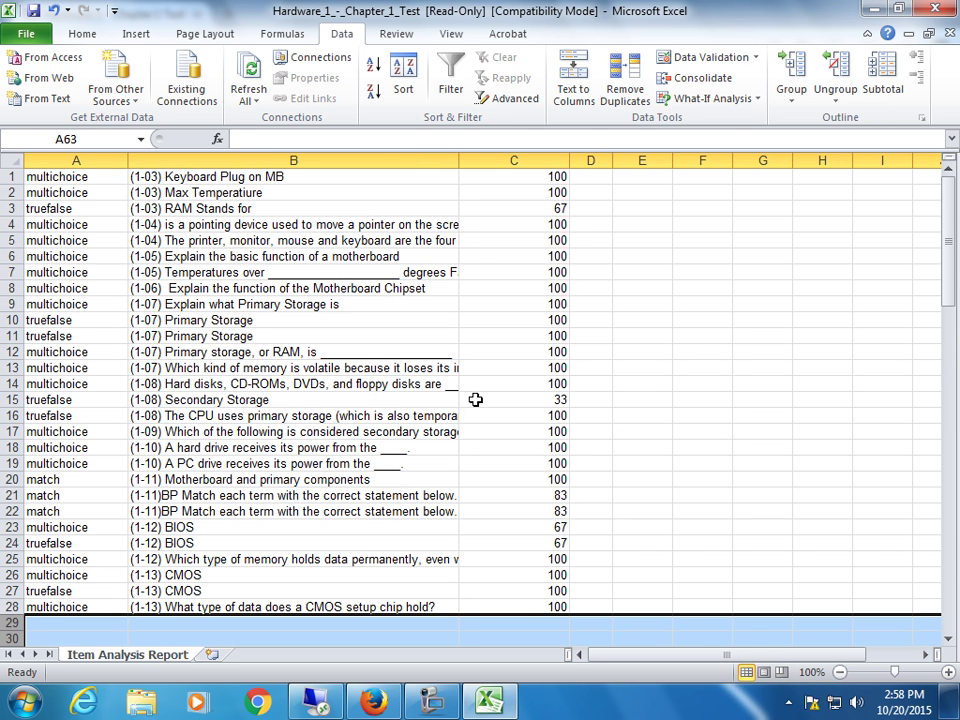
# - Try to average the percentages of the (1-03) questions in cell D1
pyautogui.click(273, 225)
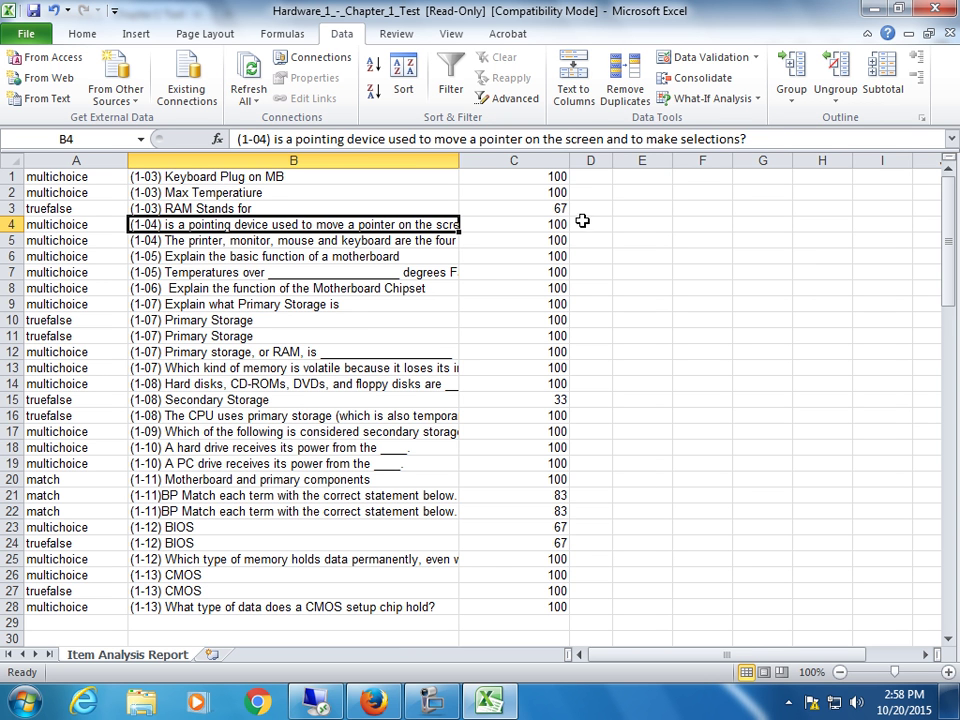
pyautogui.click(588, 176)
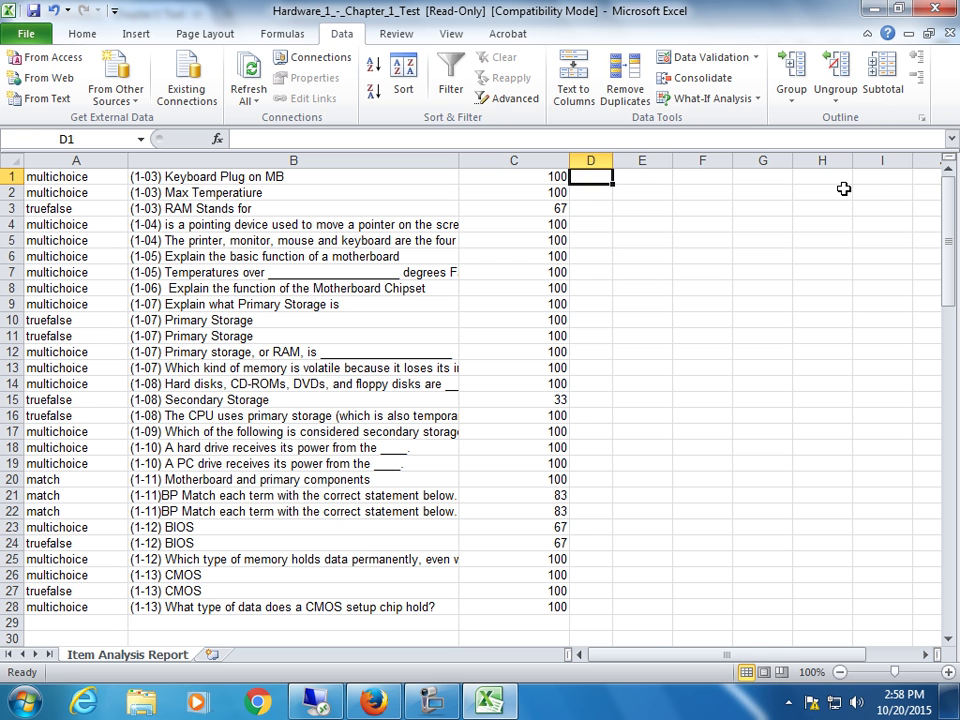
pyautogui.write('=')
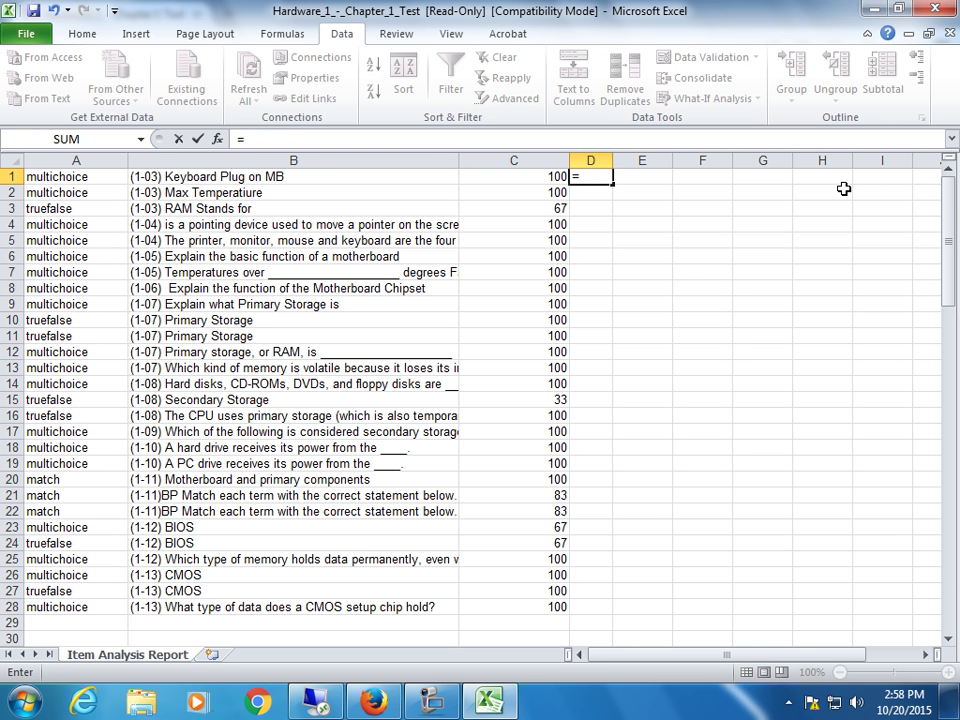
pyautogui.write('average')
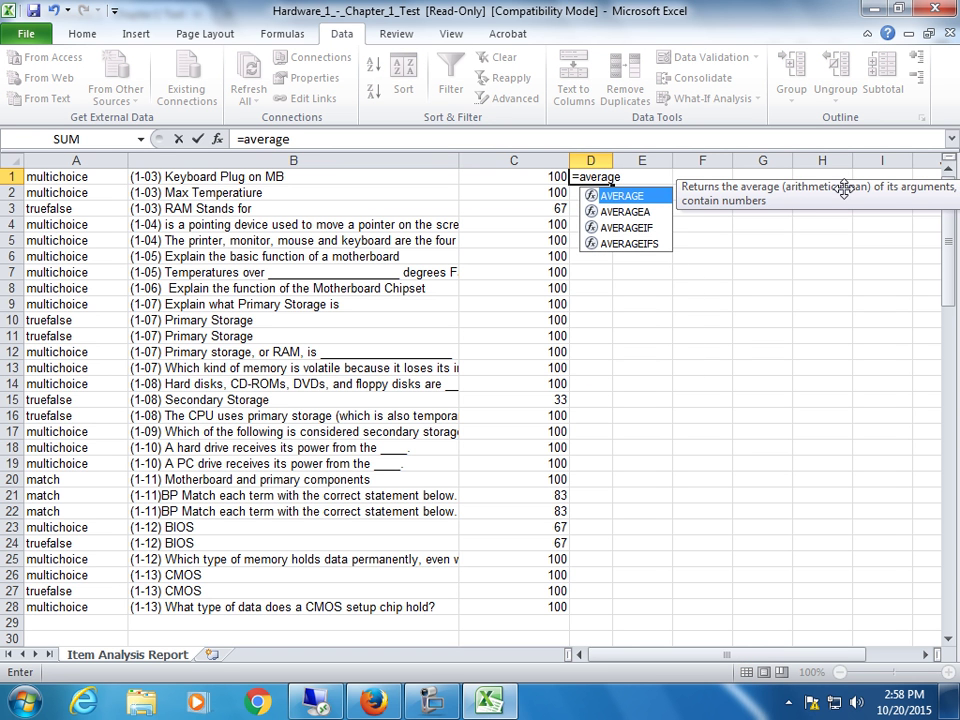
pyautogui.write('(')
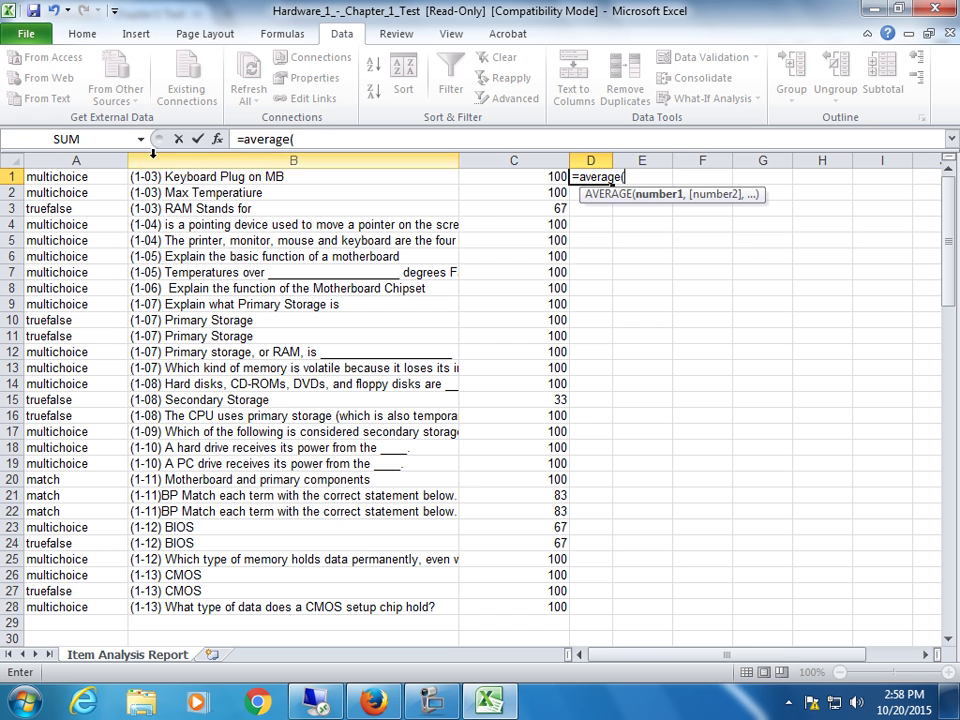
pyautogui.click(556, 177)
pyautogui.click(556, 206)
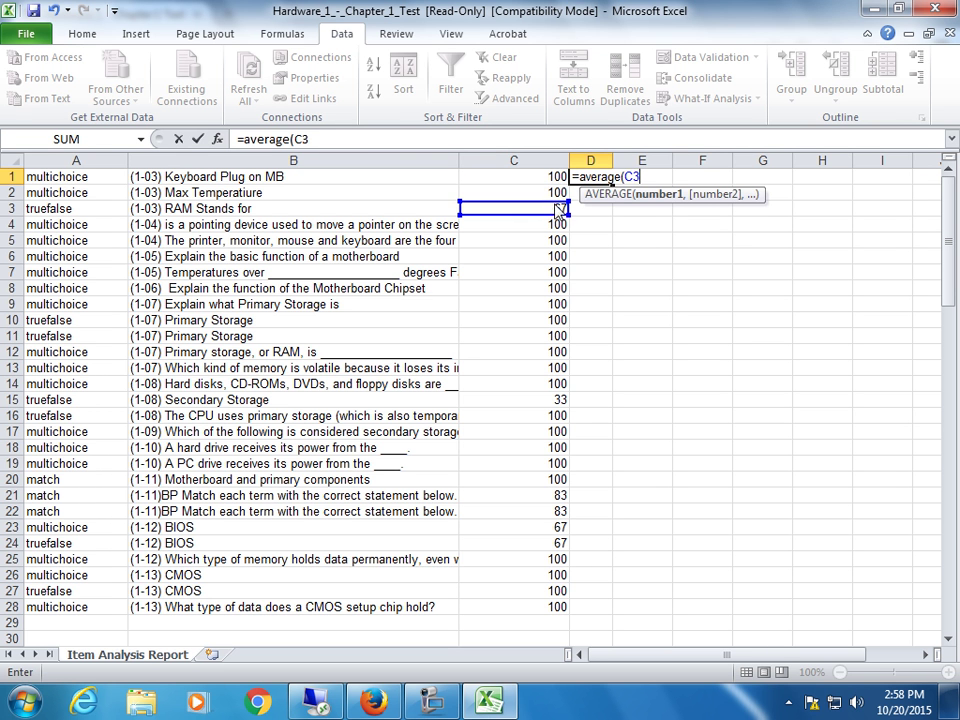
pyautogui.press('Return')
pyautogui.click(556, 177)
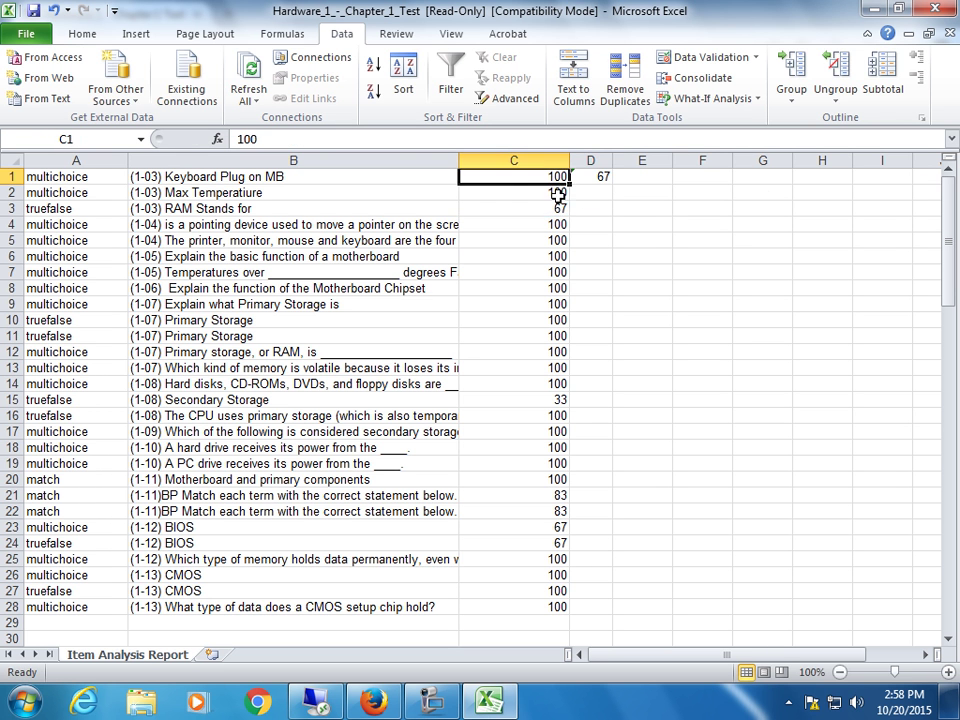
pyautogui.click(530, 208)
# - Enter a formula in D1 that averages the (1-03) question percentages in C1:C3
pyautogui.click(603, 177)
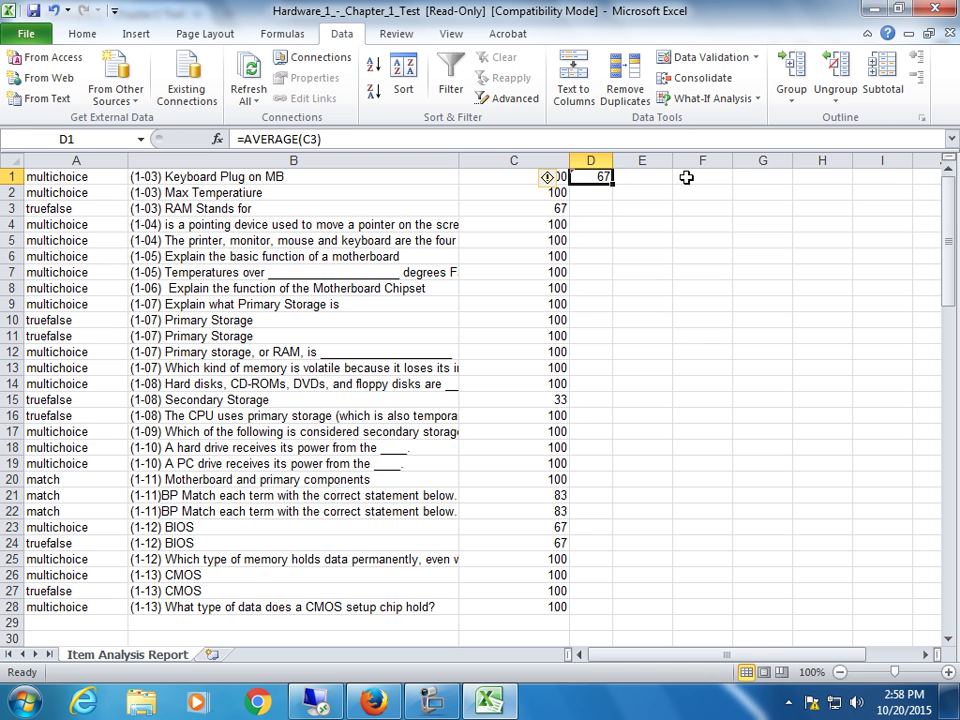
pyautogui.write('=average*')
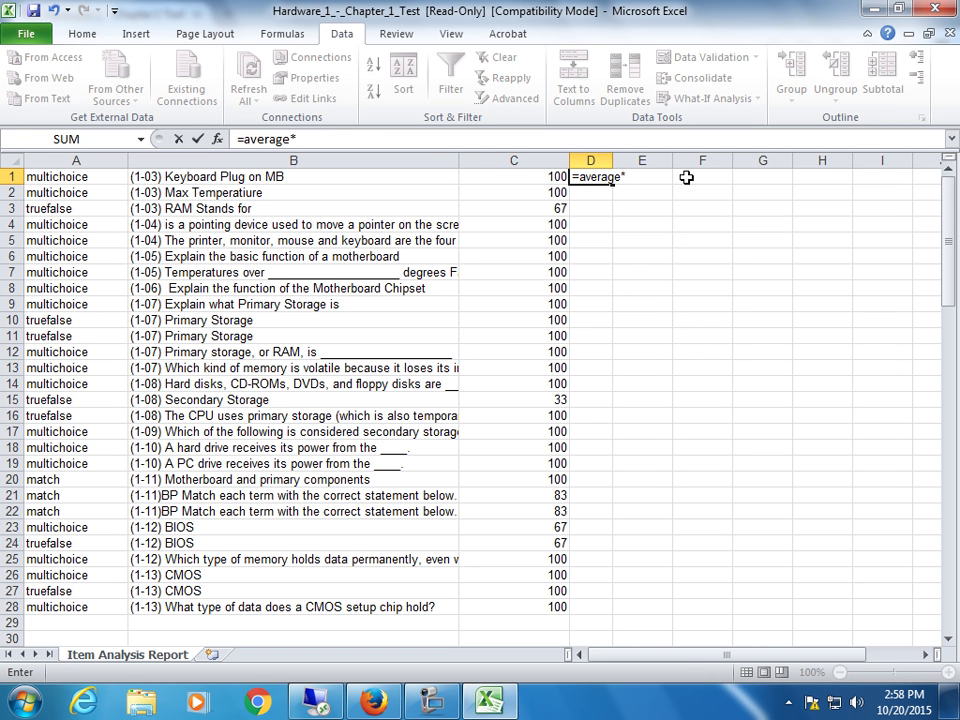
pyautogui.press('BackSpace')
pyautogui.write('(')
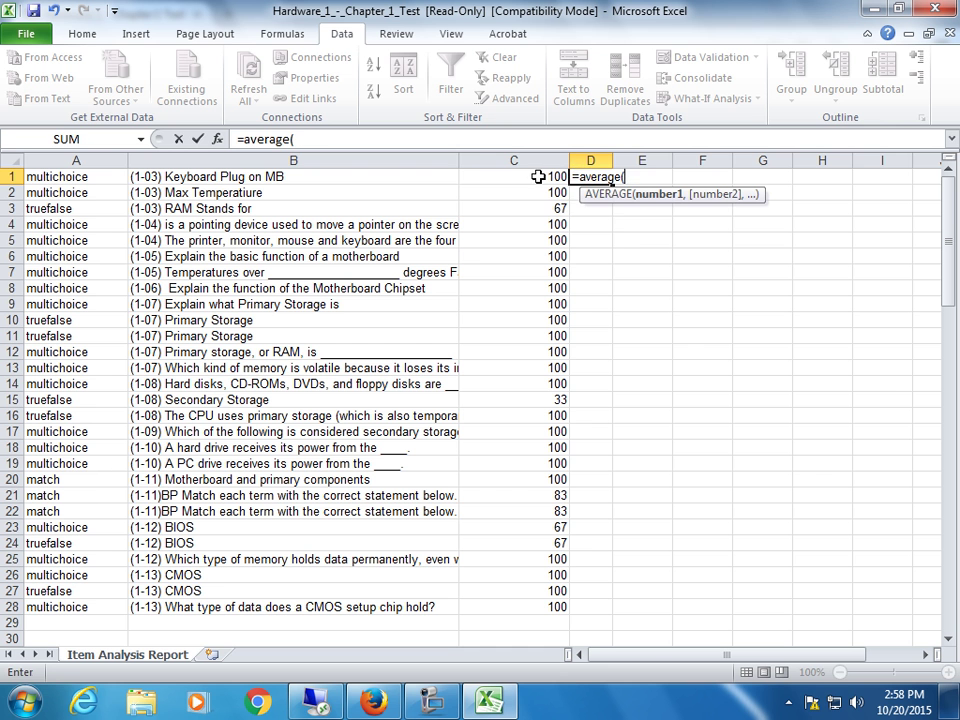
pyautogui.moveTo(540, 176); pyautogui.dragTo(540, 208)
pyautogui.write(')')
pyautogui.press('Return')
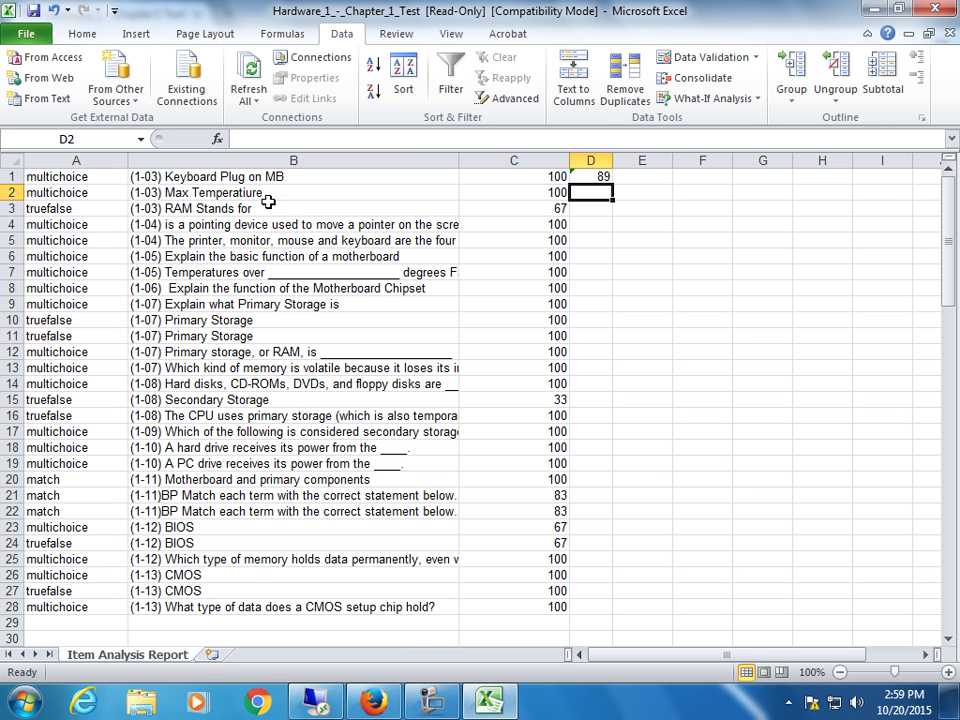
# - Enter a formula in D4 that averages the (1-04) question percentages in C4:C5
pyautogui.click(580, 224)
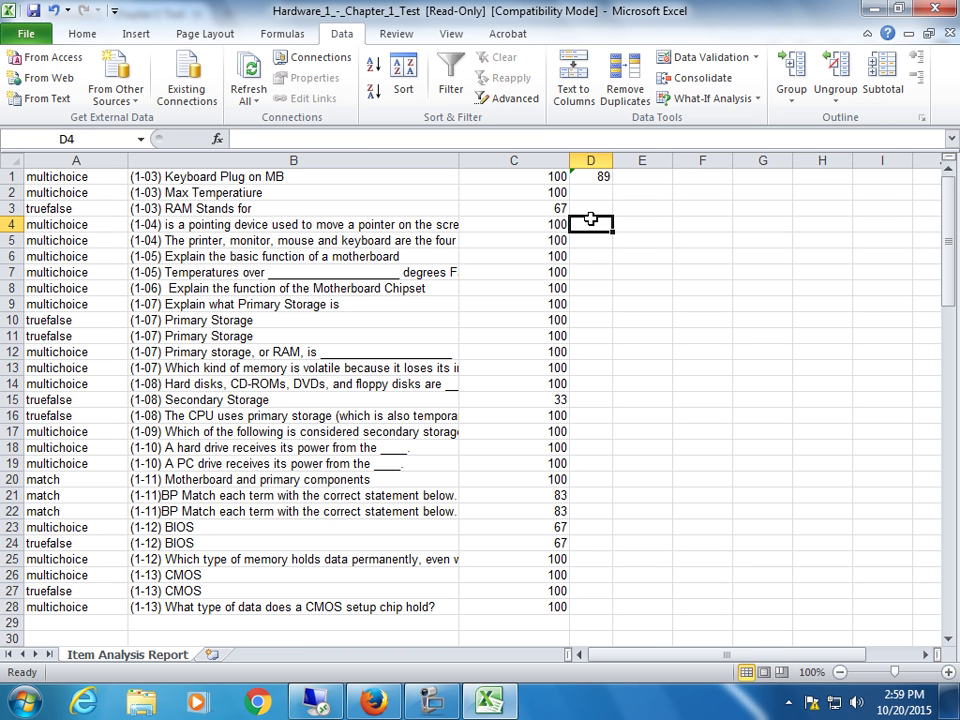
pyautogui.write('=a')
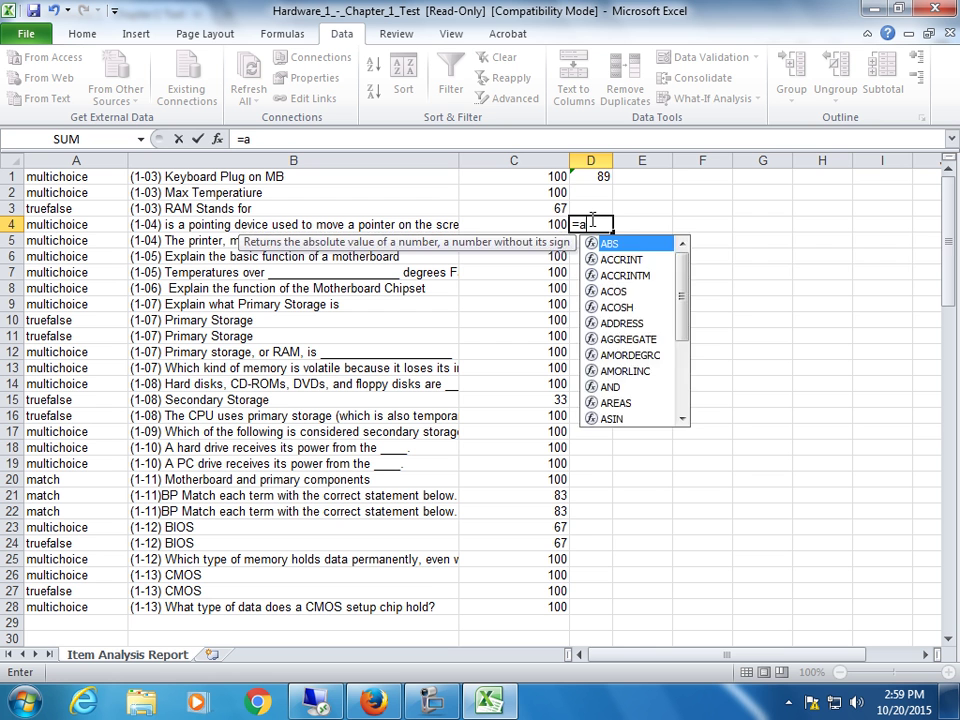
pyautogui.write('verage(')
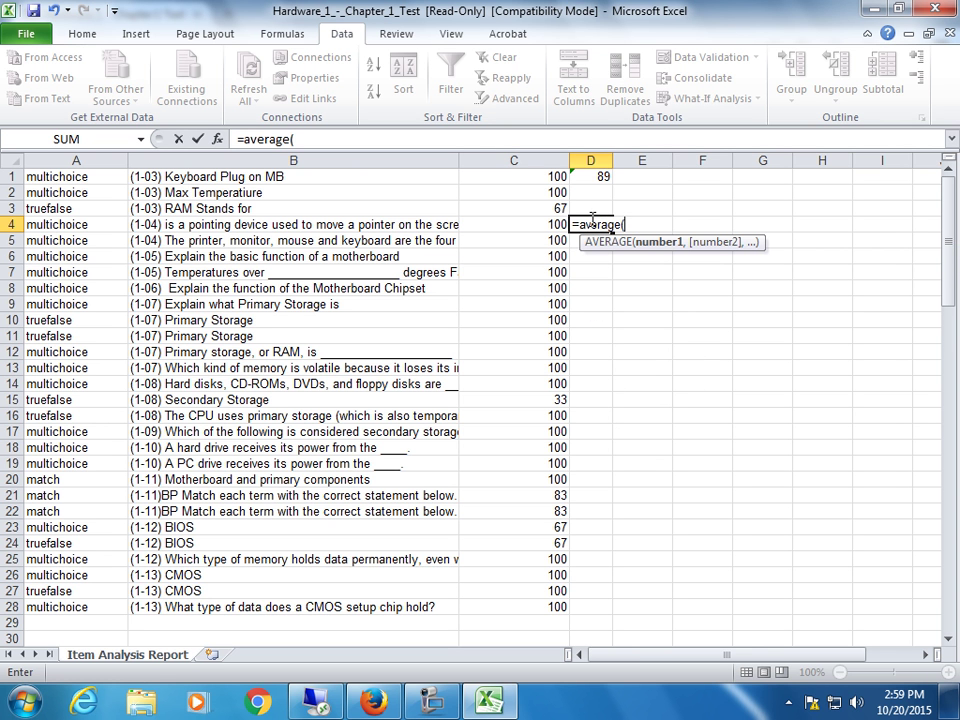
pyautogui.click(540, 240)
pyautogui.click(547, 224)
pyautogui.click(547, 240)
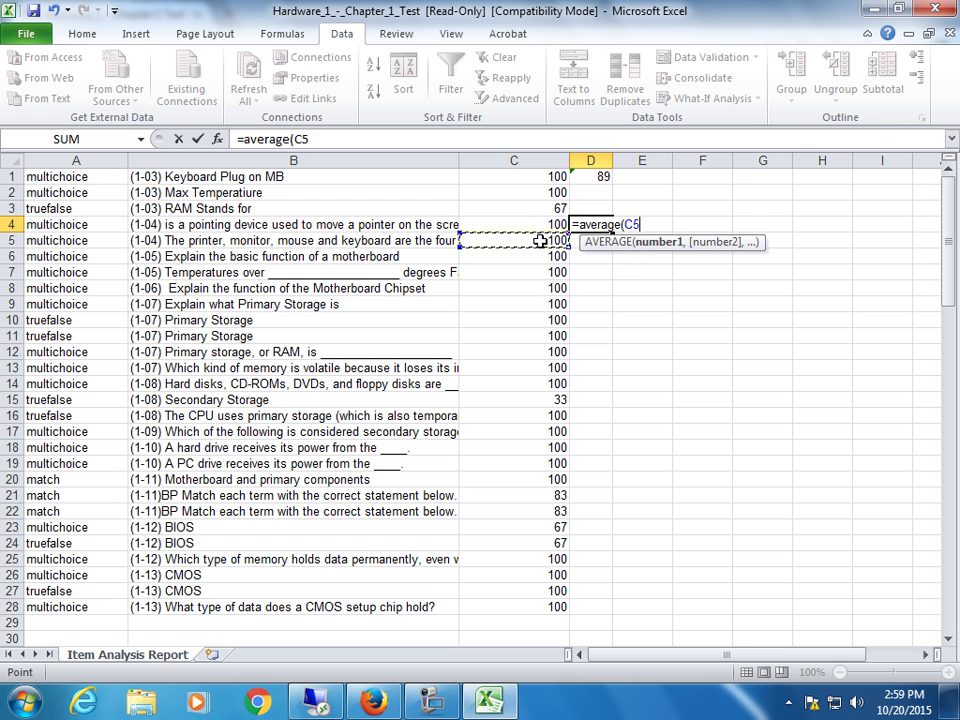
pyautogui.moveTo(516, 226); pyautogui.dragTo(516, 238)
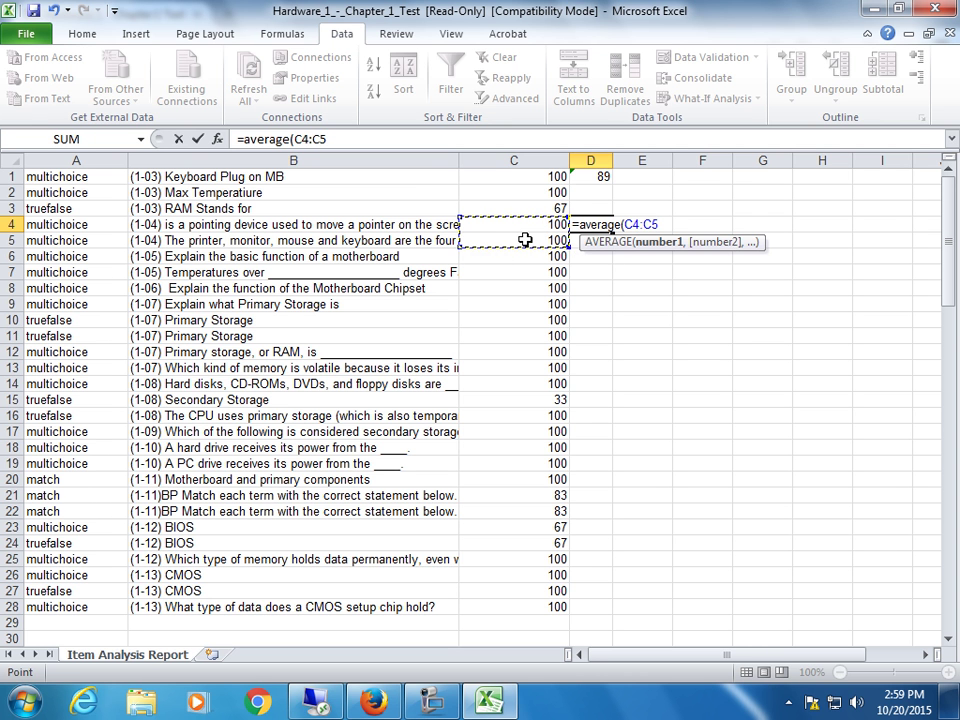
pyautogui.write(')')
pyautogui.press('Return')
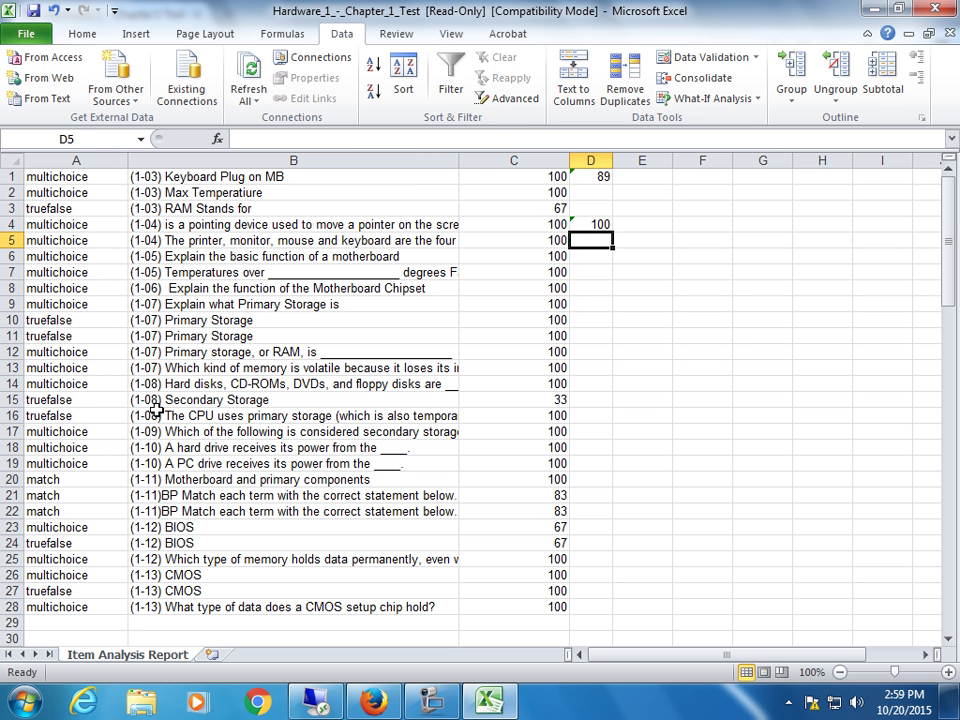
# - Enter a formula in D14 that averages the (1-08) question percentages in C14:C16
pyautogui.click(606, 385)
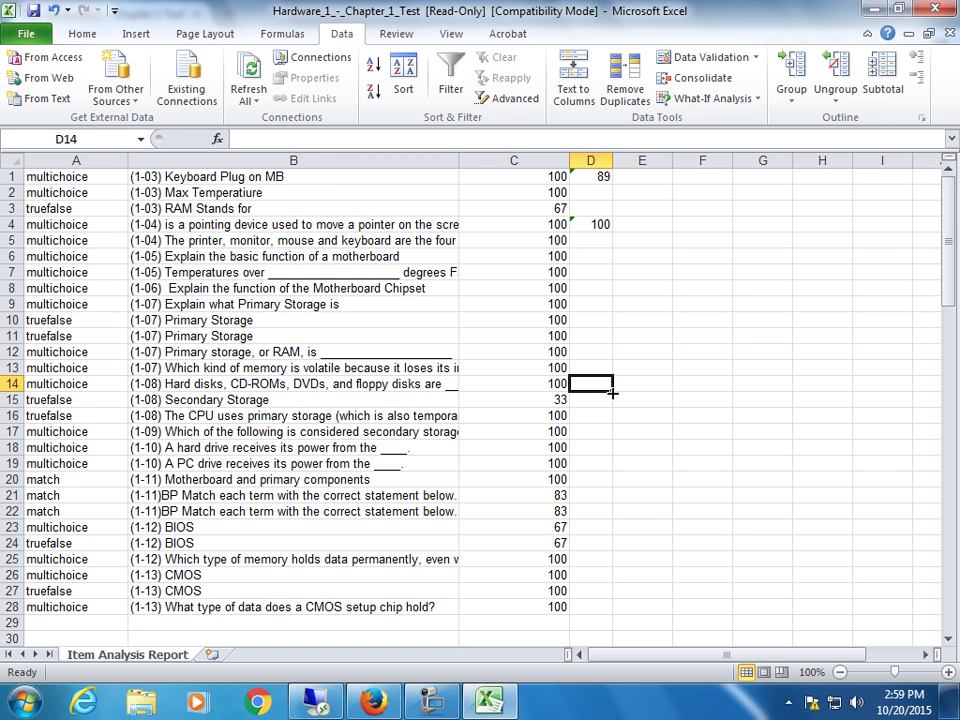
pyautogui.write('=average')
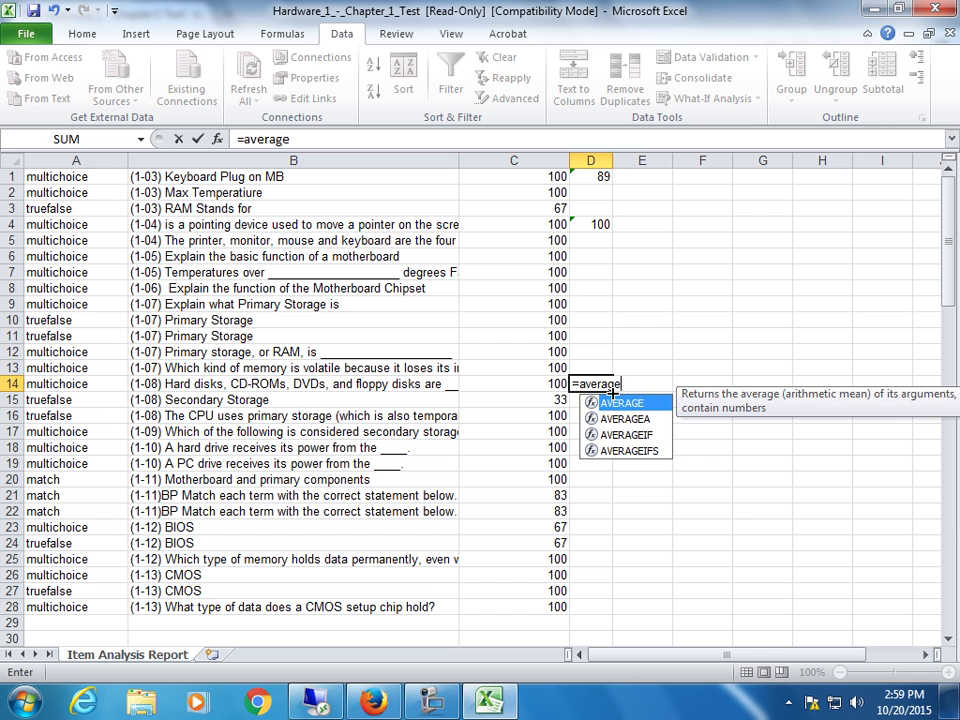
pyautogui.write('(')
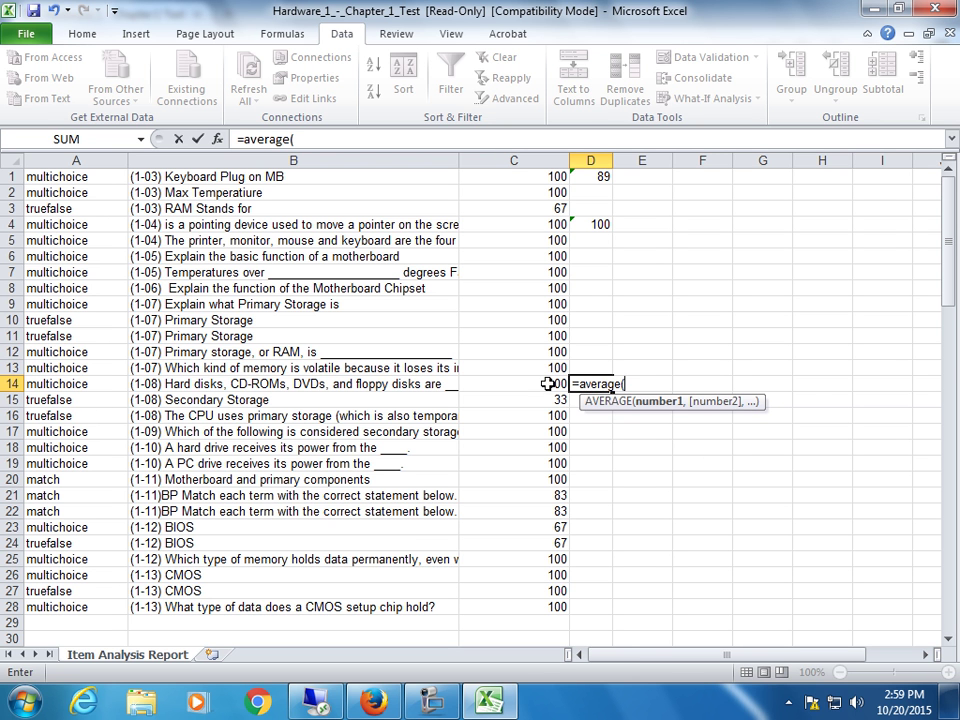
pyautogui.moveTo(557, 384); pyautogui.dragTo(562, 413)
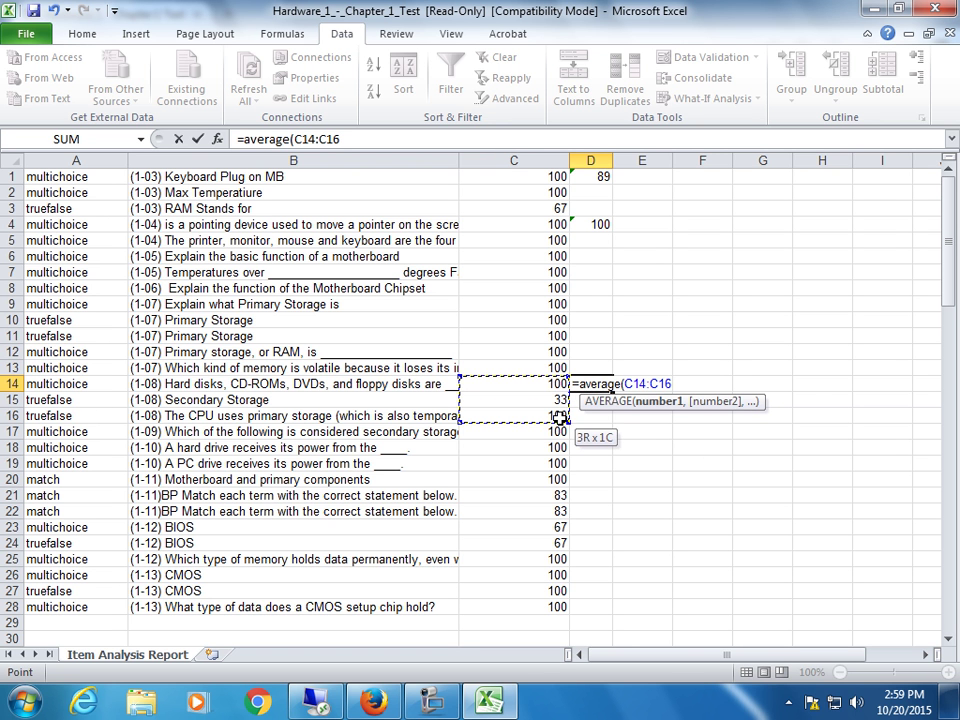
pyautogui.press('Return')
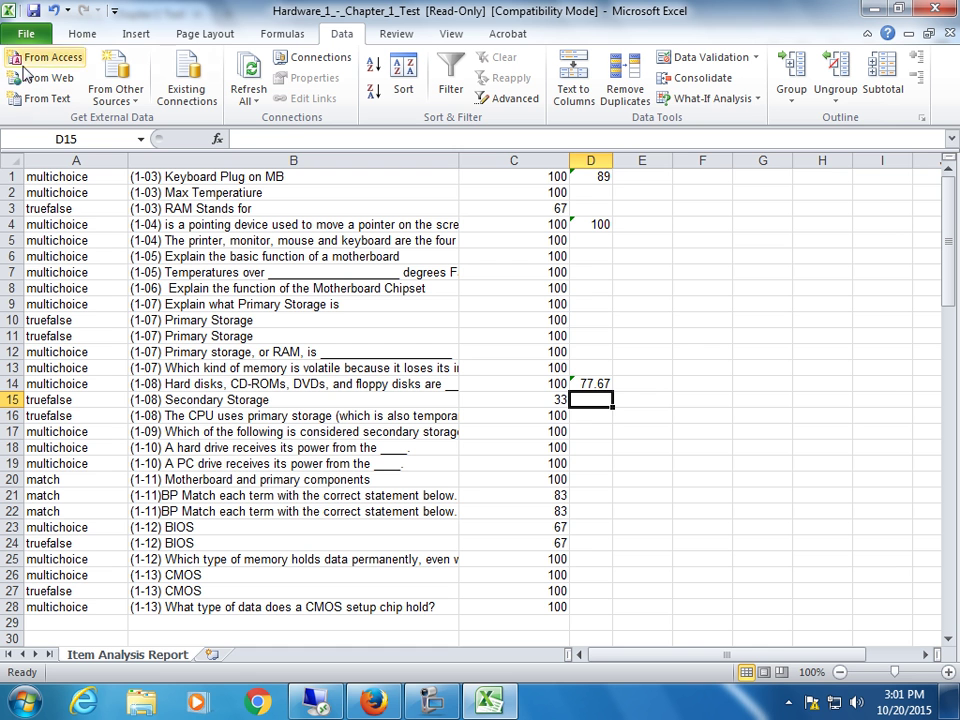
# - Insert a copy of row 2, the (1-03) Max Temperature question, above row 3 and check the average formula in D1
pyautogui.click(12, 193)
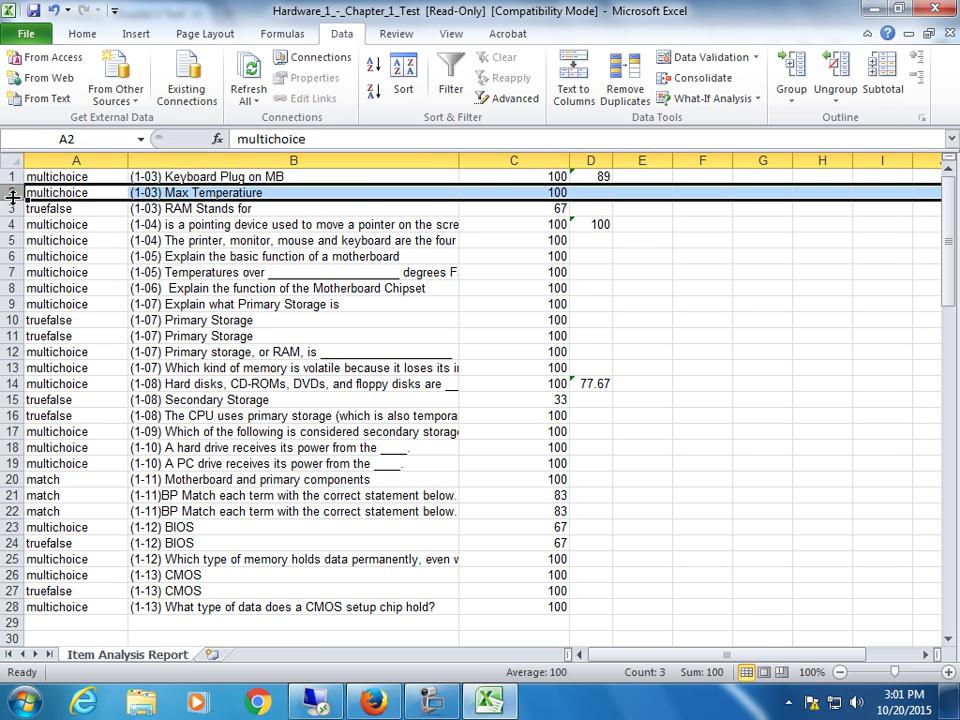
pyautogui.hotkey('ctrl', 'c')
pyautogui.rightClick(12, 209)
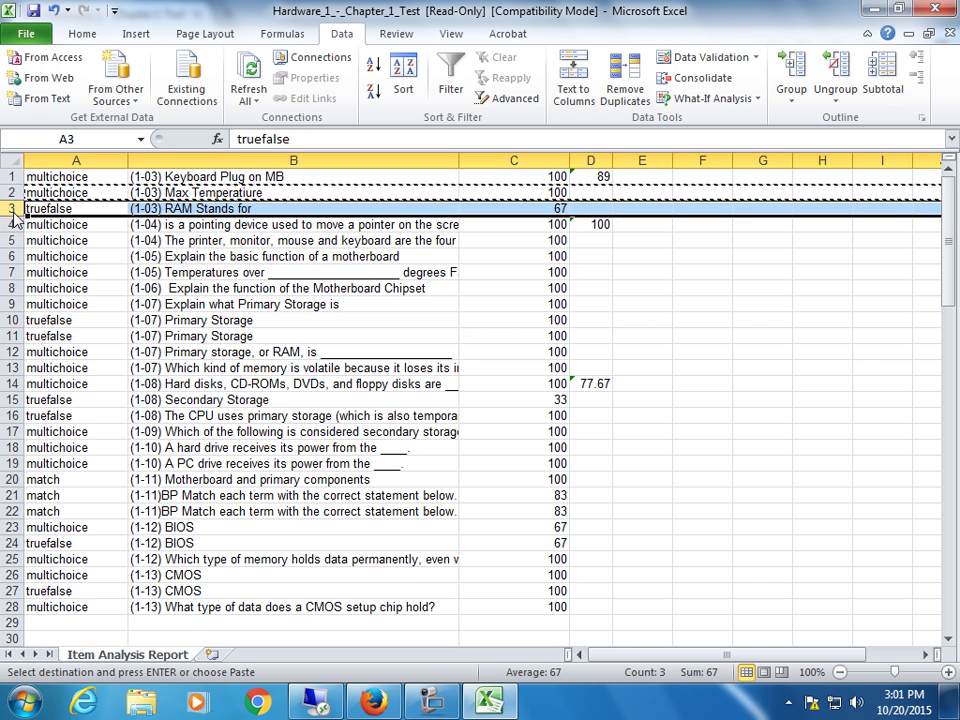
pyautogui.click(91, 335)
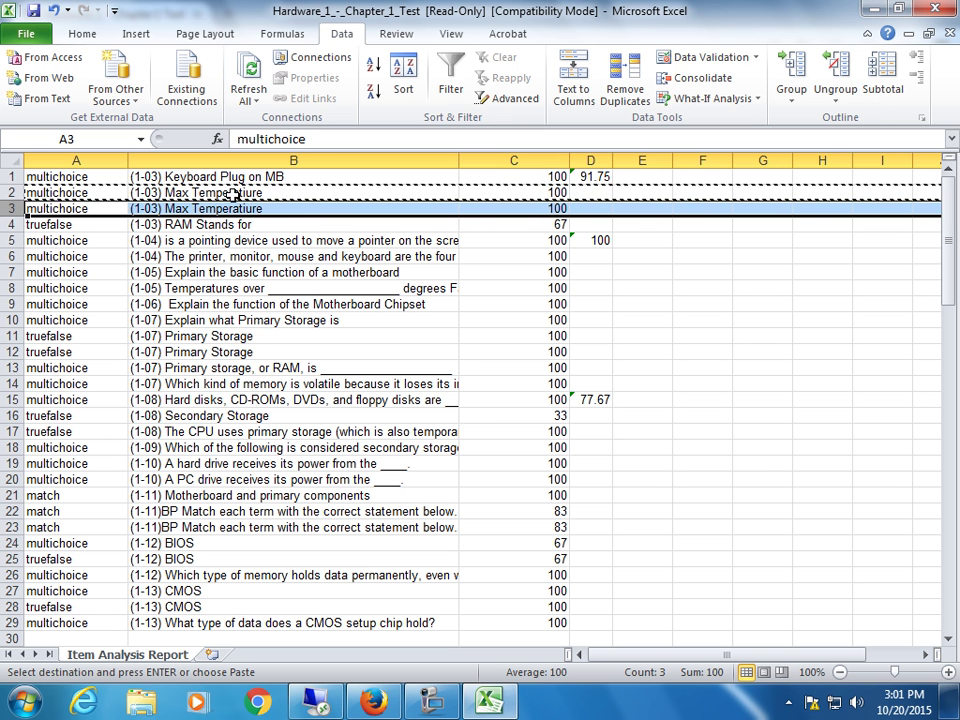
pyautogui.click(590, 177)
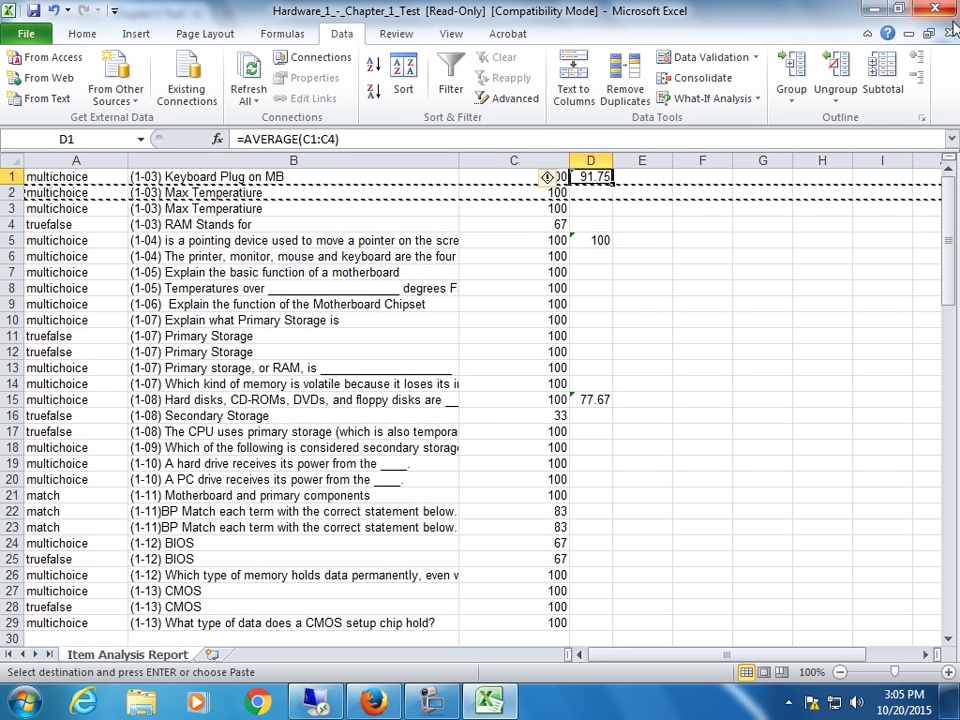
# - Switch to Moodle in Firefox, return to the Hardware course and open the response analysis of the Chapter 1 Self-Assessment
pyautogui.click(867, 8)
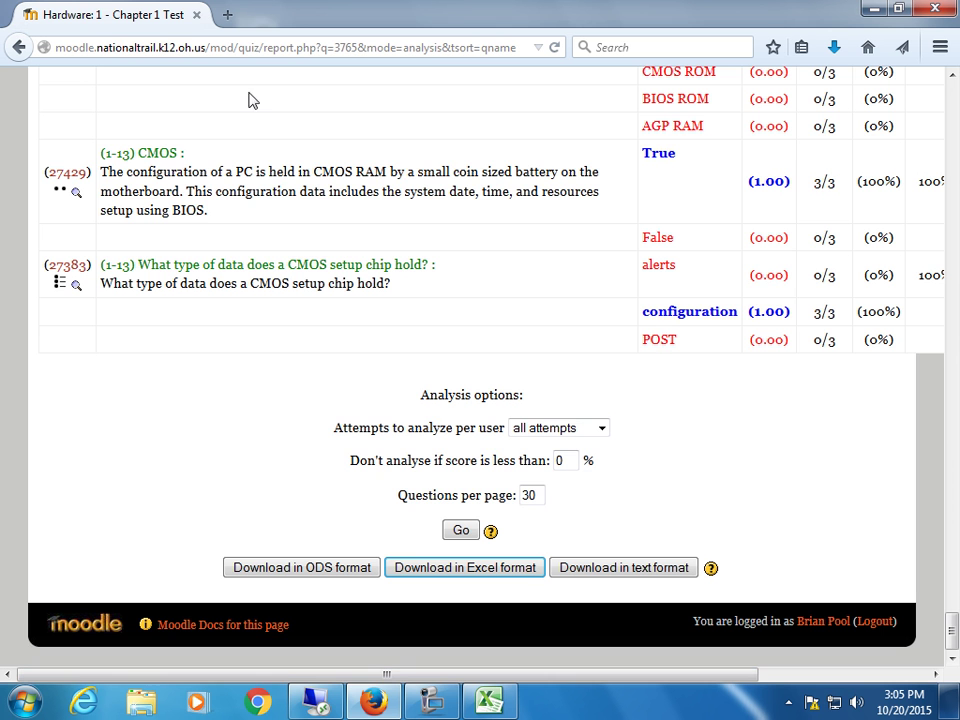
pyautogui.scroll(10, 955, 137)
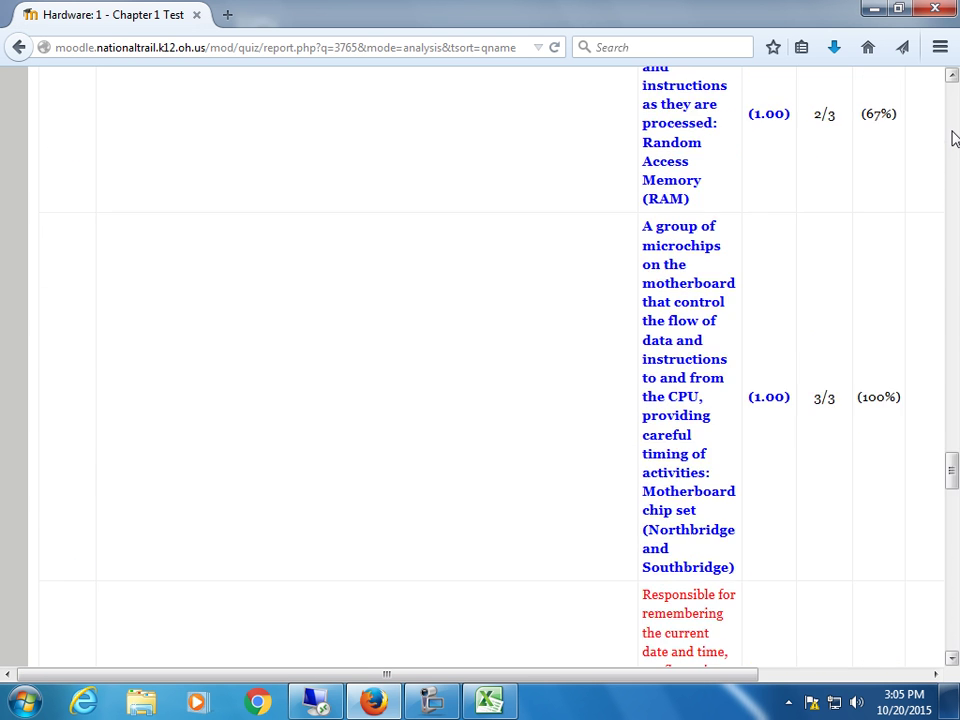
pyautogui.scroll(15, 950, 397)
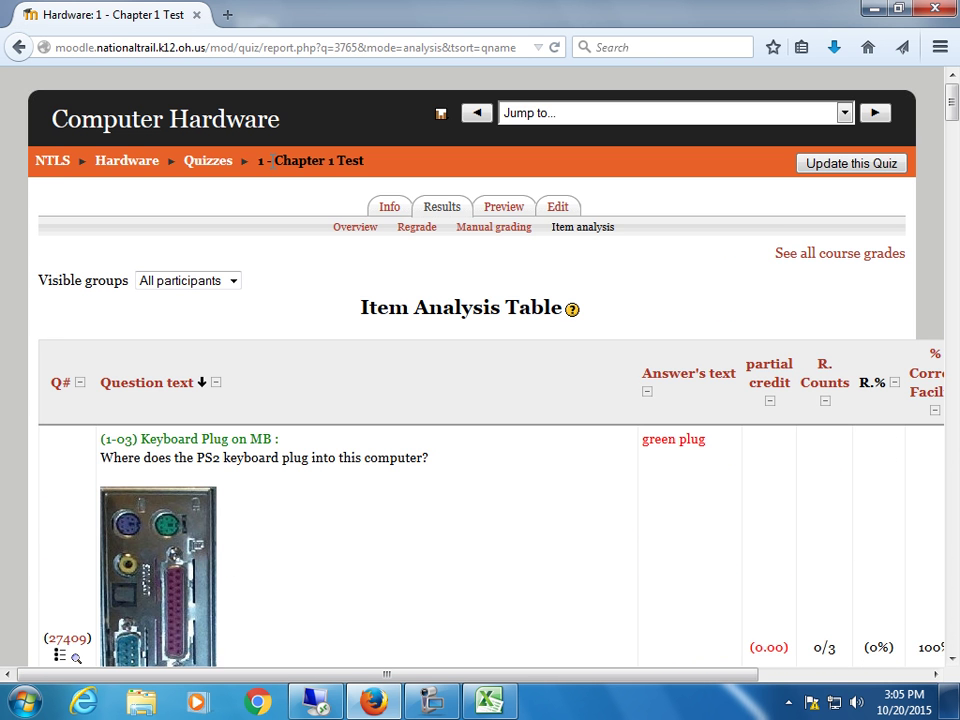
pyautogui.click(113, 165)
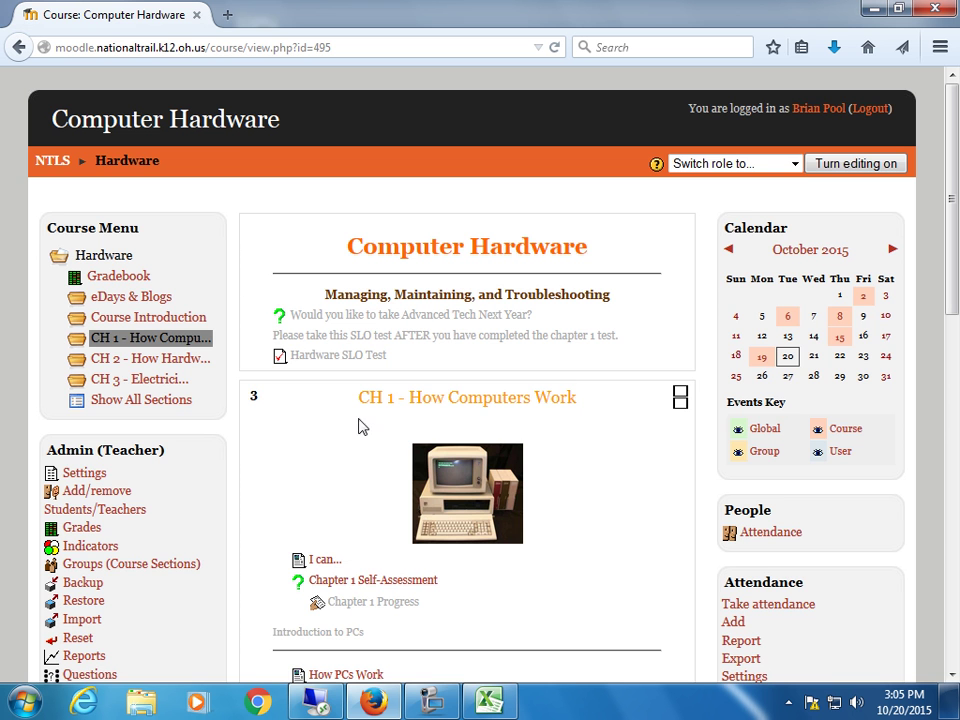
pyautogui.click(354, 594)
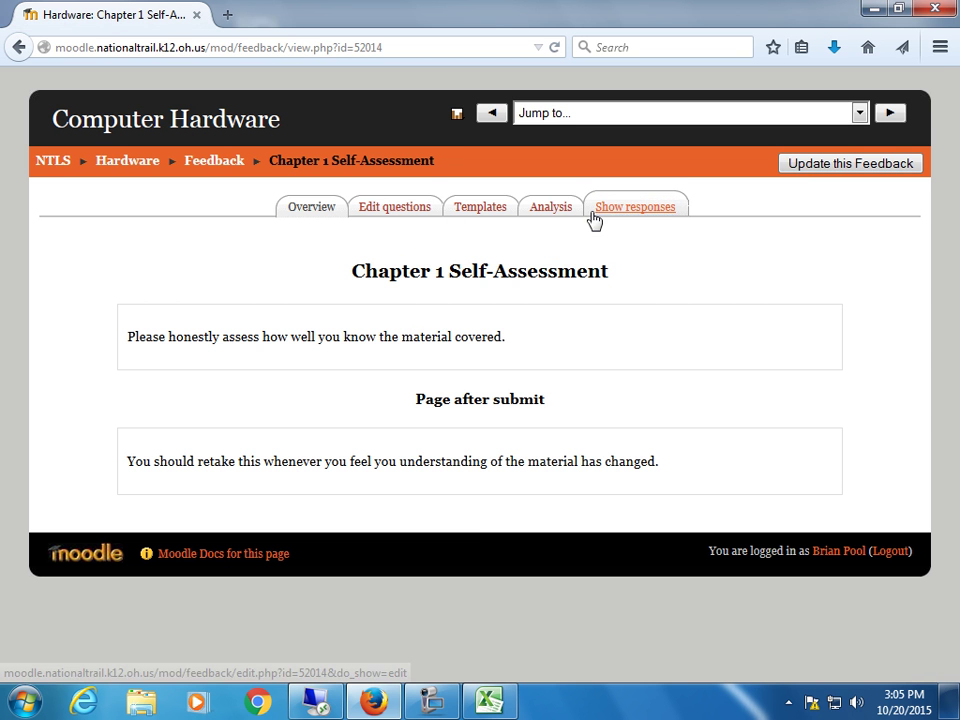
pyautogui.click(549, 212)
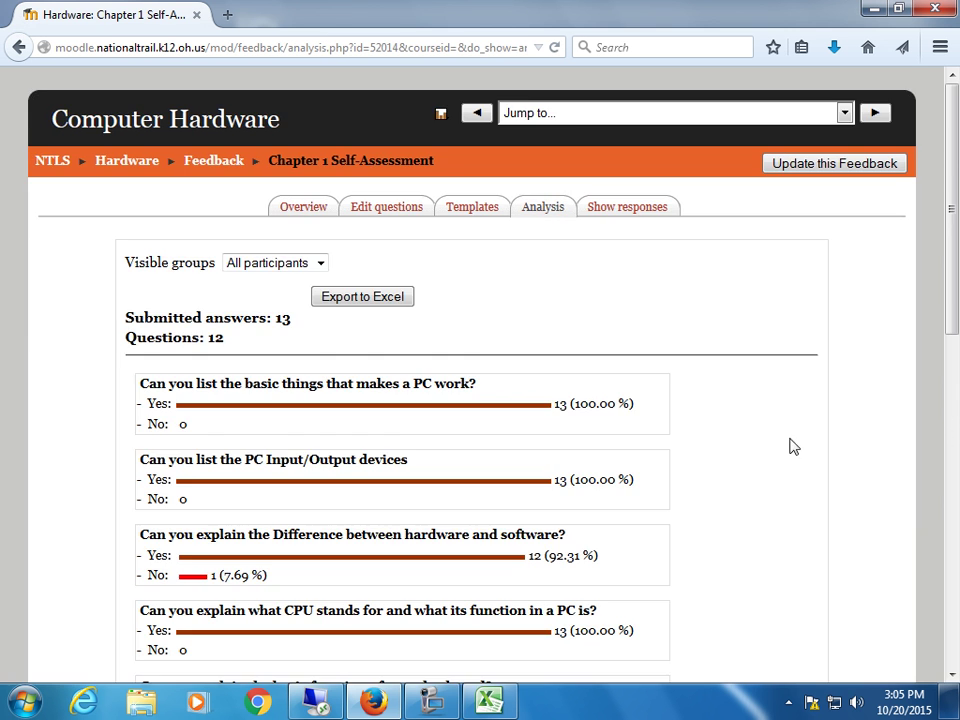
# - Export the Chapter 1 Self-Assessment analysis to Excel and open feedback.xls with Microsoft Excel
pyautogui.scroll(-3, 738, 435)
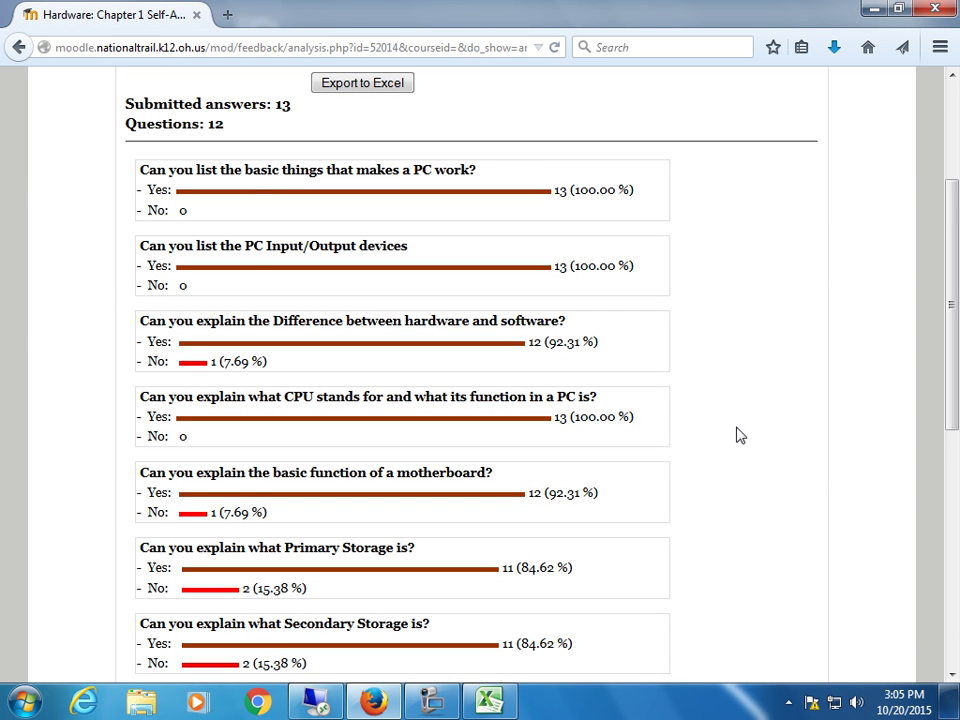
pyautogui.click(356, 86)
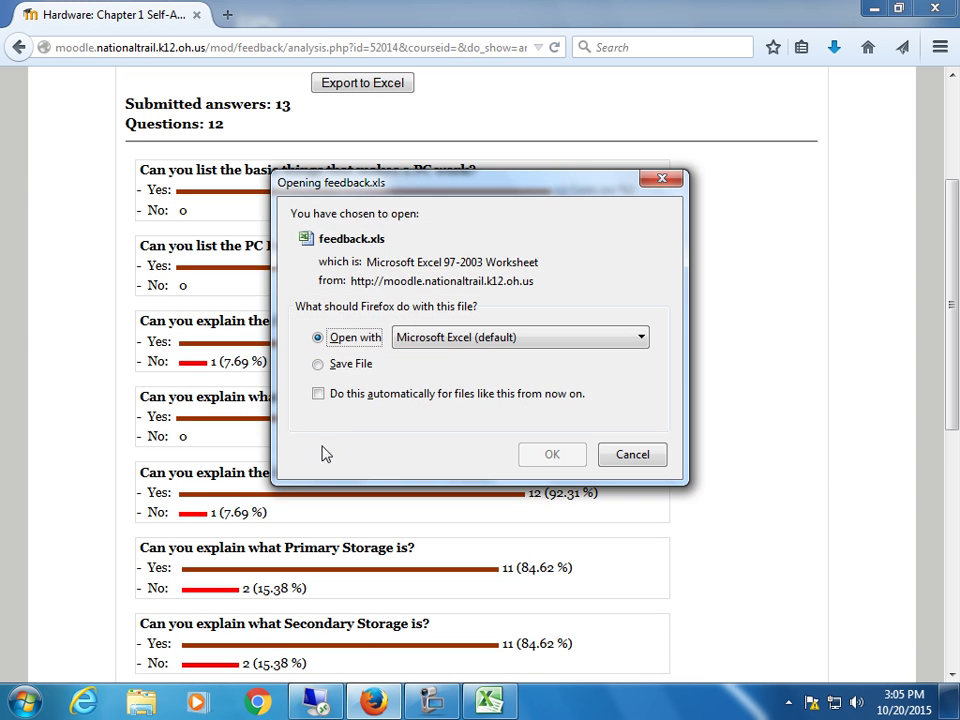
pyautogui.click(551, 458)
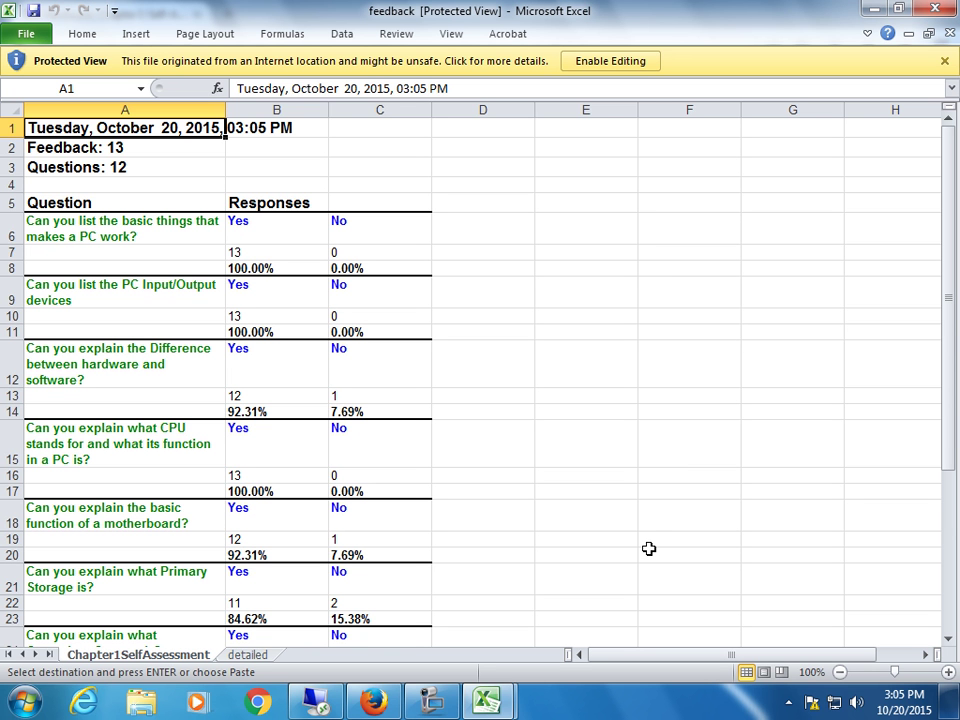
pyautogui.click(497, 225)
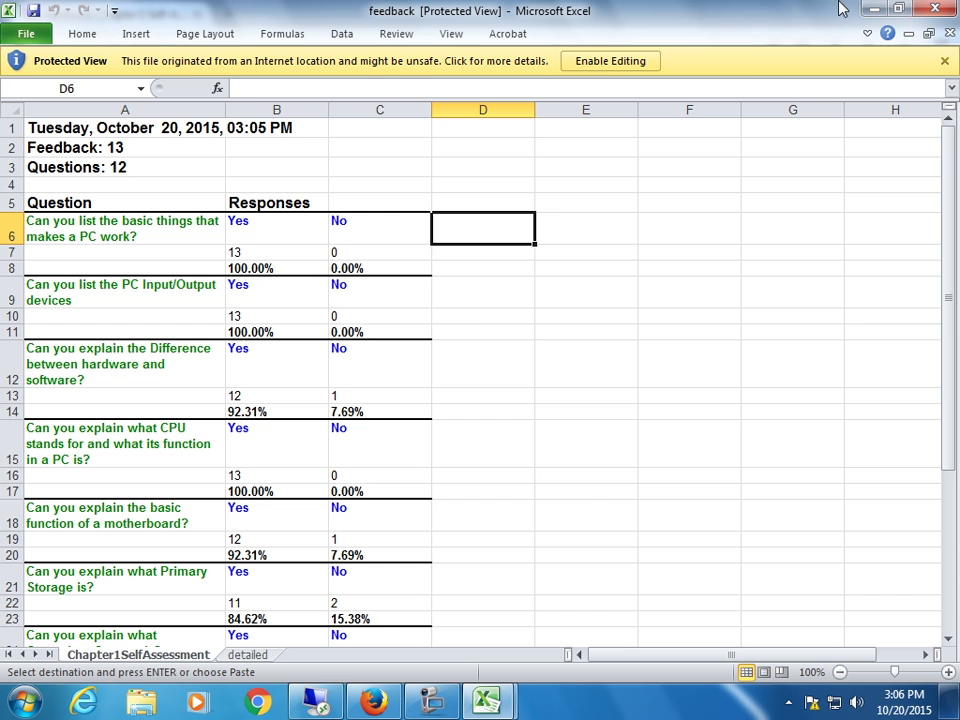
# - Switch back to Moodle in Firefox and return to the Hardware course page
pyautogui.click(873, 8)
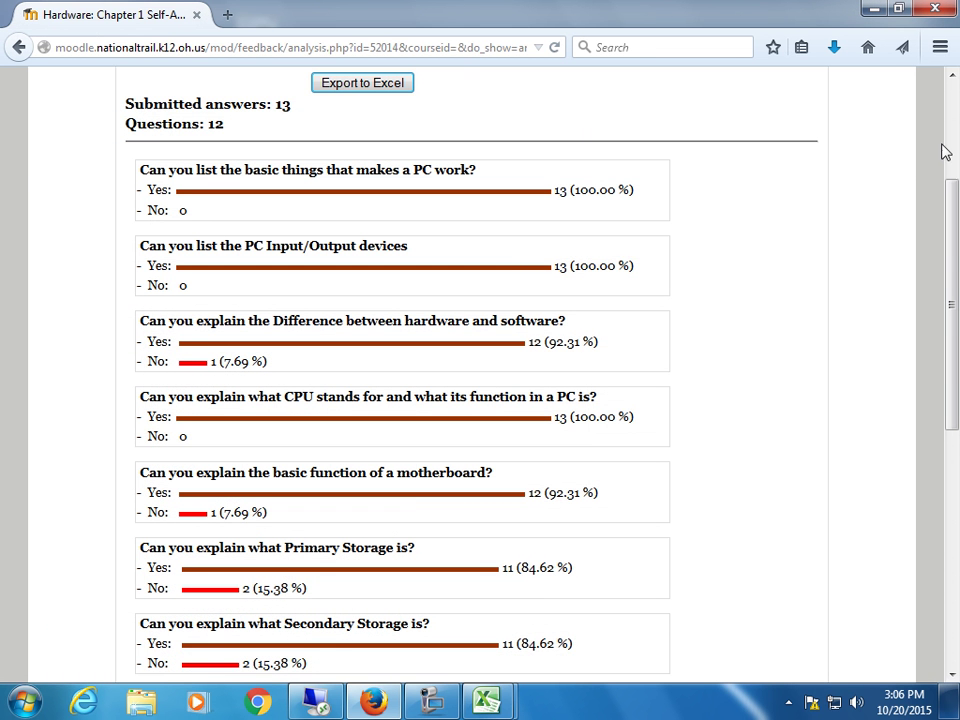
pyautogui.scroll(3, 943, 150)
pyautogui.click(105, 162)
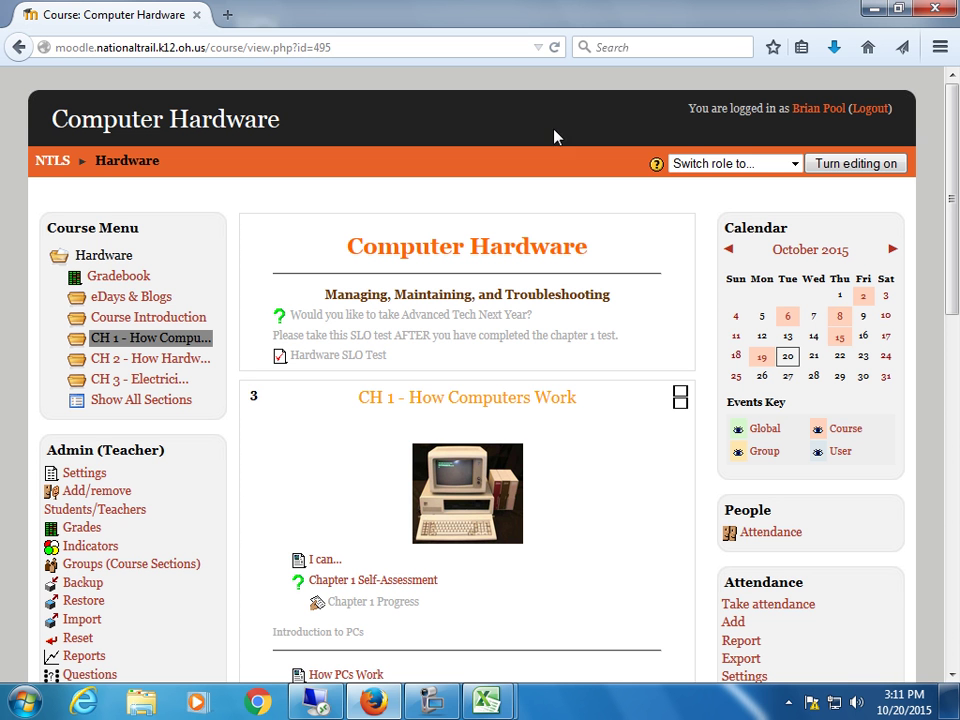
pyautogui.click(437, 703)
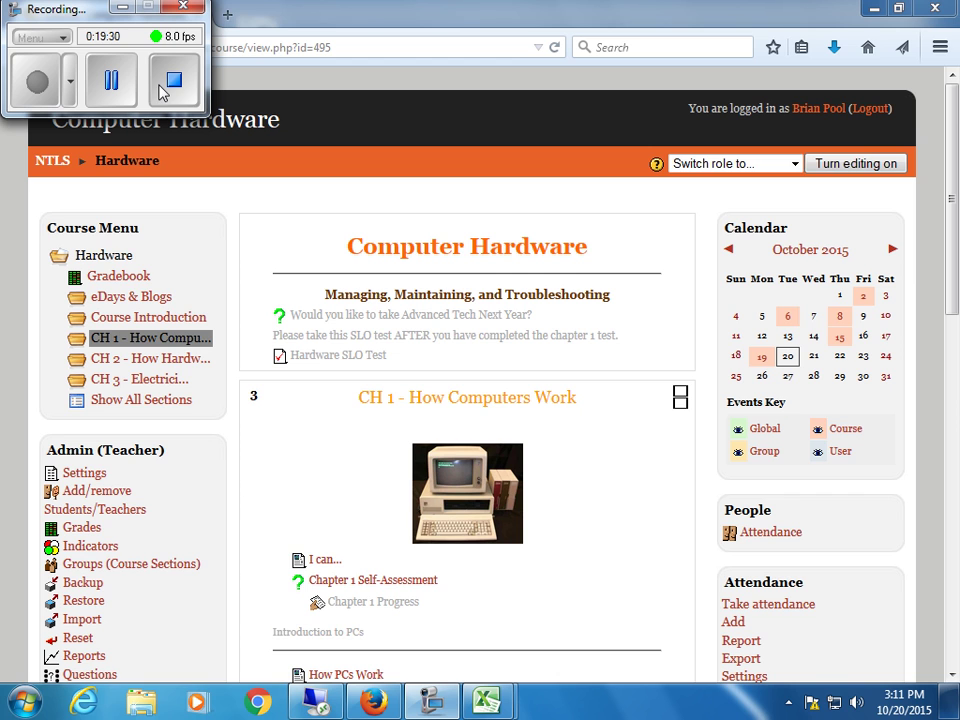